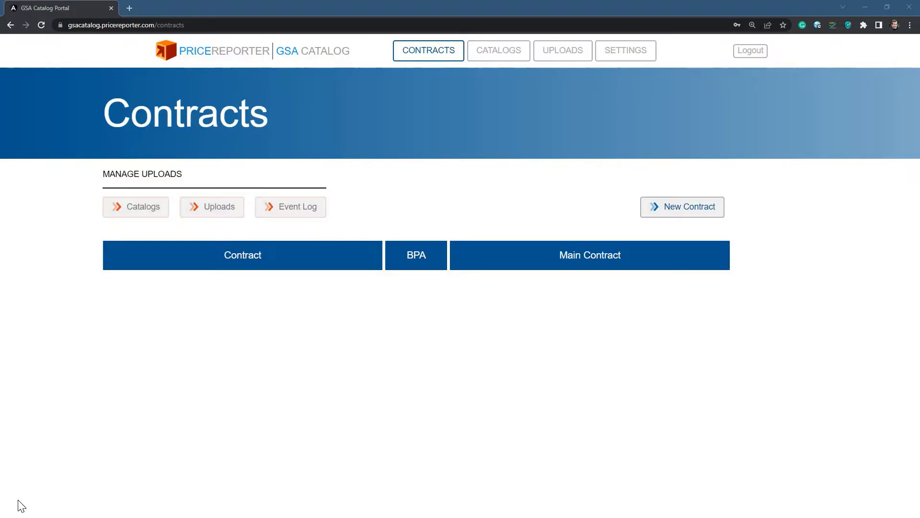
- Open the client's settings and add a client user with first name, last name, email address and password
left_click(626, 52)
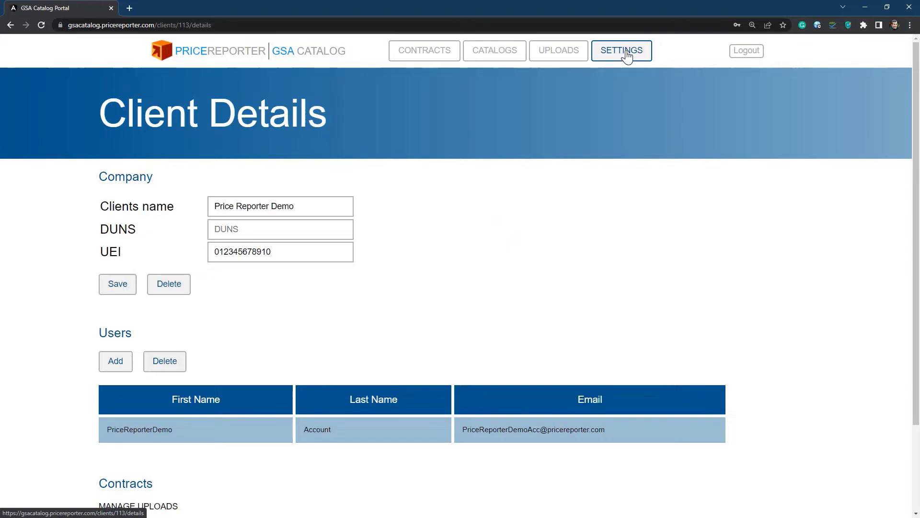
scroll(774, 136, "down", 2)
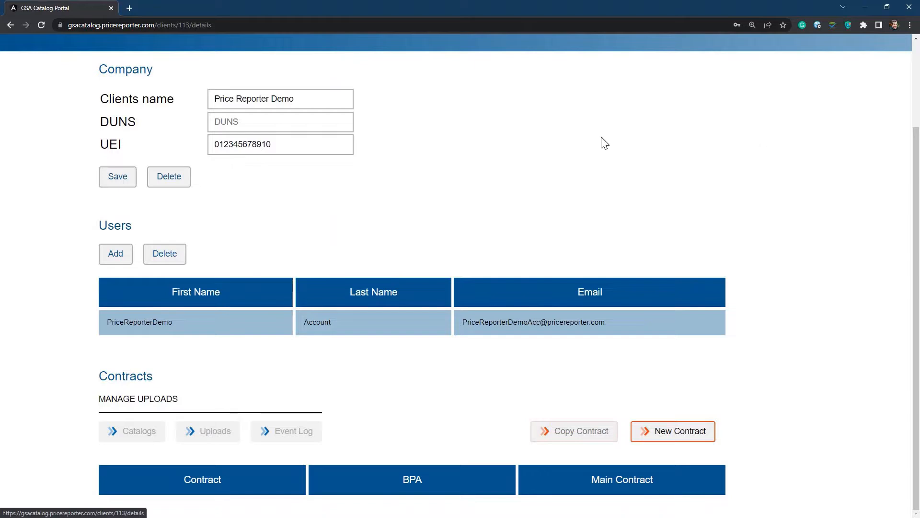
left_click(115, 257)
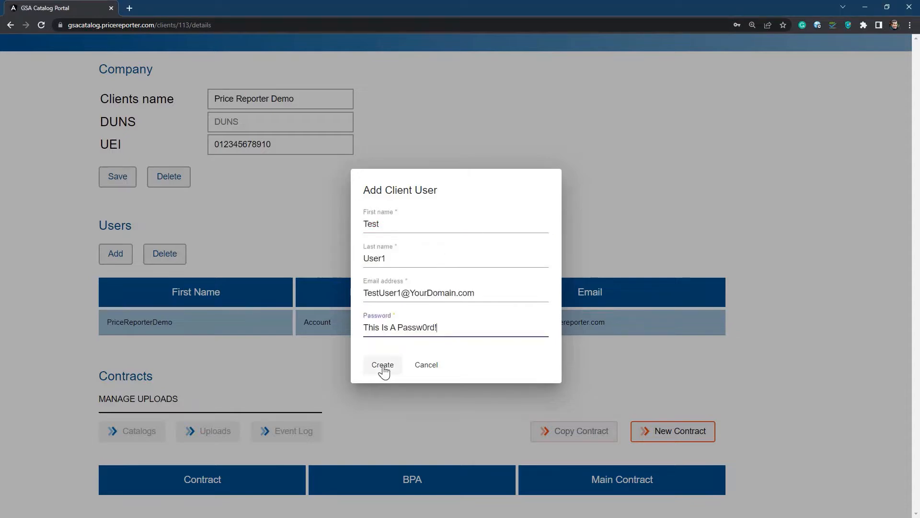
left_click(383, 365)
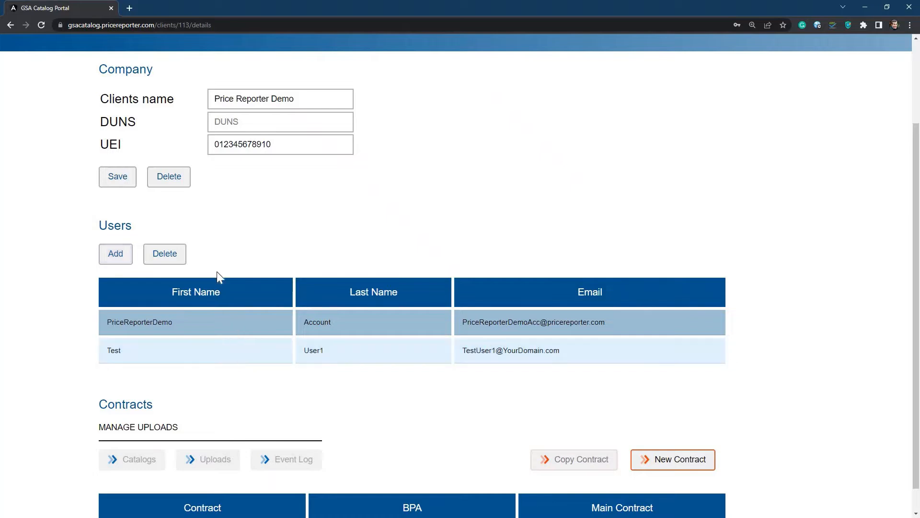
- Delete the newly added test user from the client's user list and confirm the deletion
left_click(172, 263)
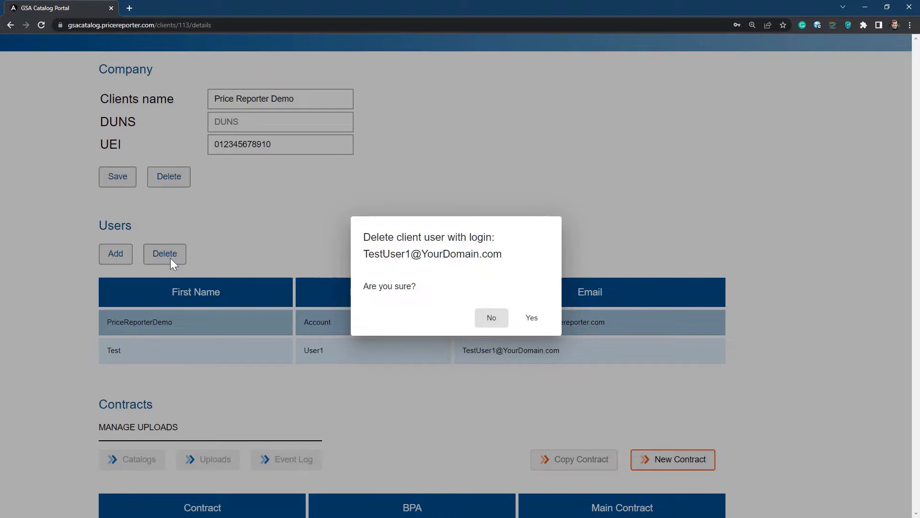
left_click(537, 319)
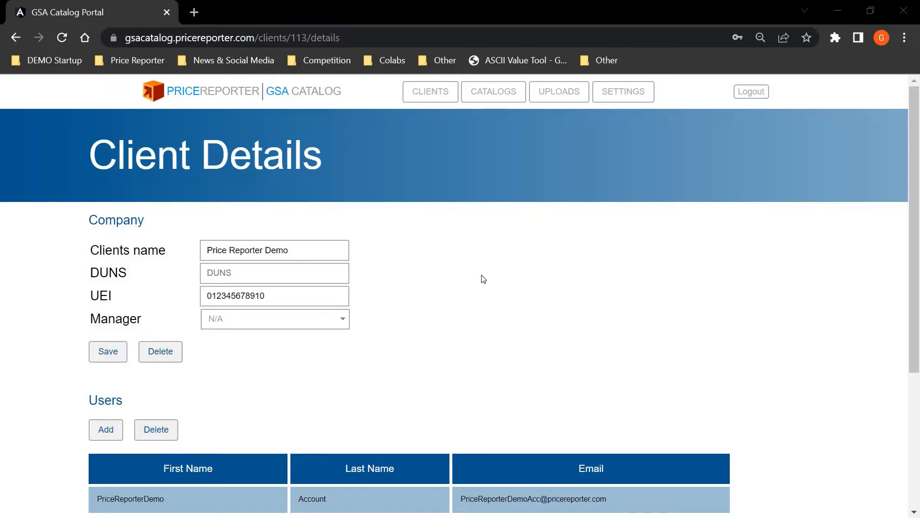
- Open the client's existing contract and examine its supply schedule, minimum order amount, vendor PIN field and SINs
scroll(484, 279, "down", 4)
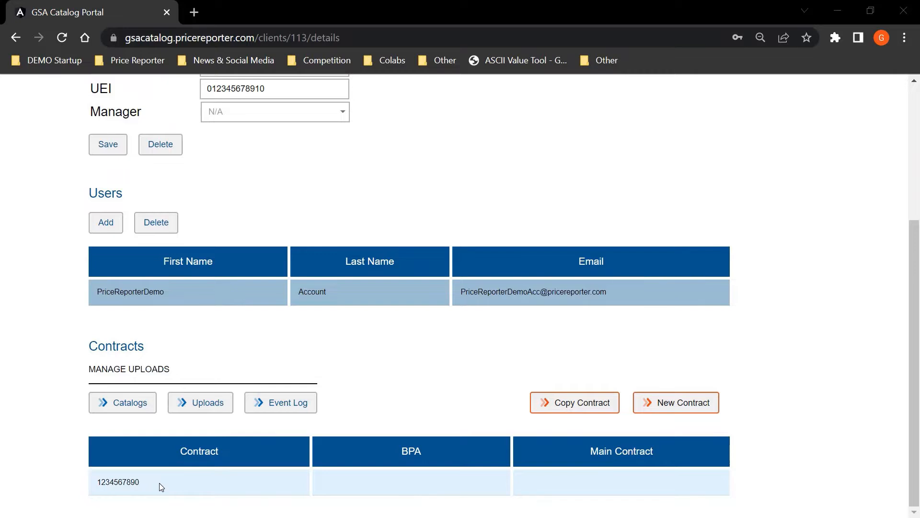
left_click(130, 483)
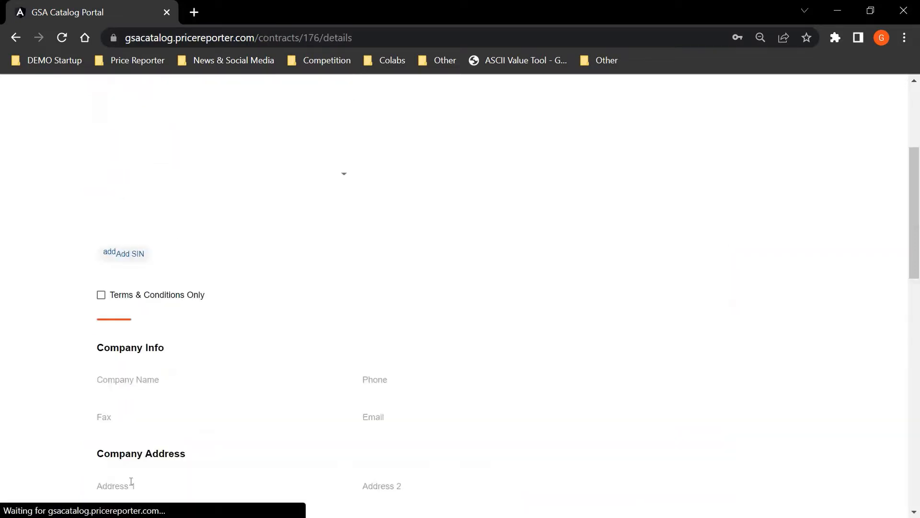
scroll(676, 314, "down", 2)
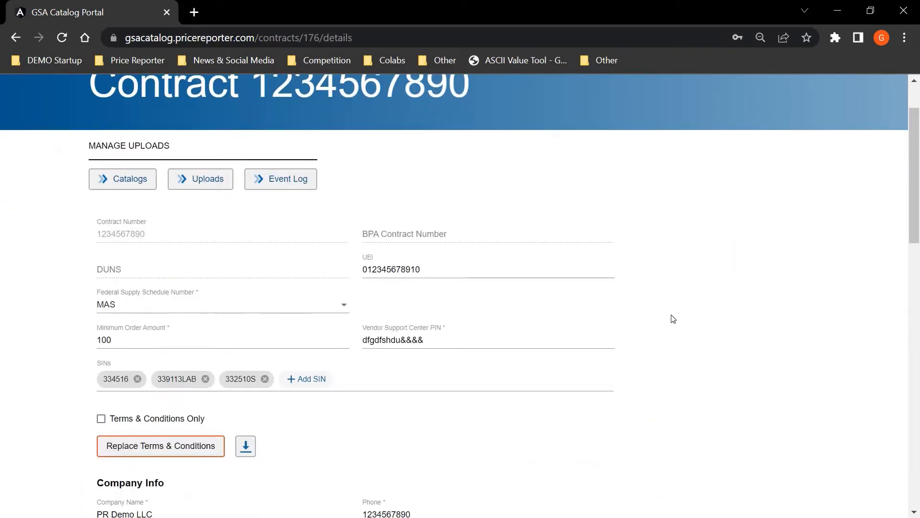
scroll(673, 319, "up", 2)
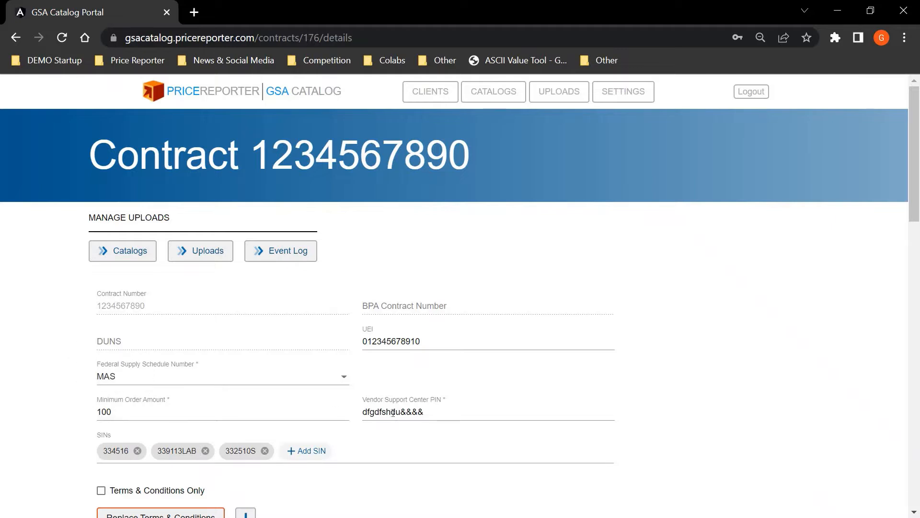
scroll(92, 131, "down", 6)
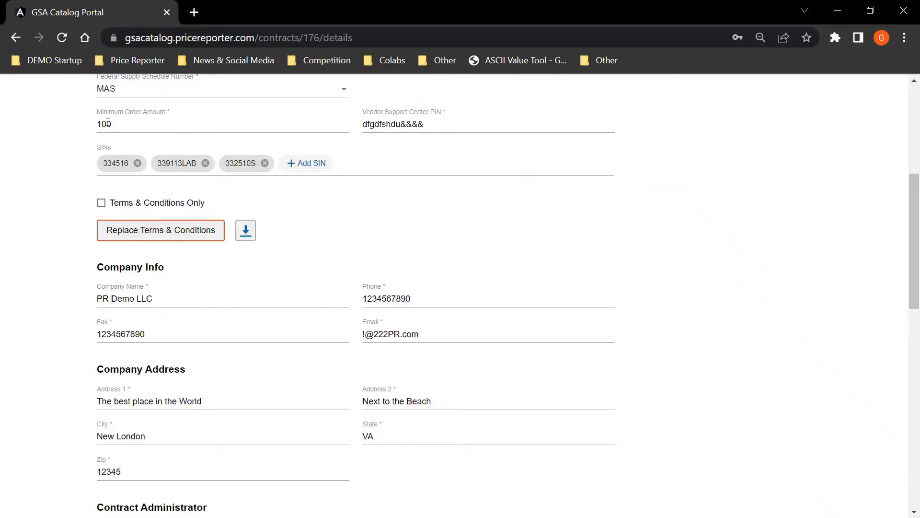
left_click(104, 122)
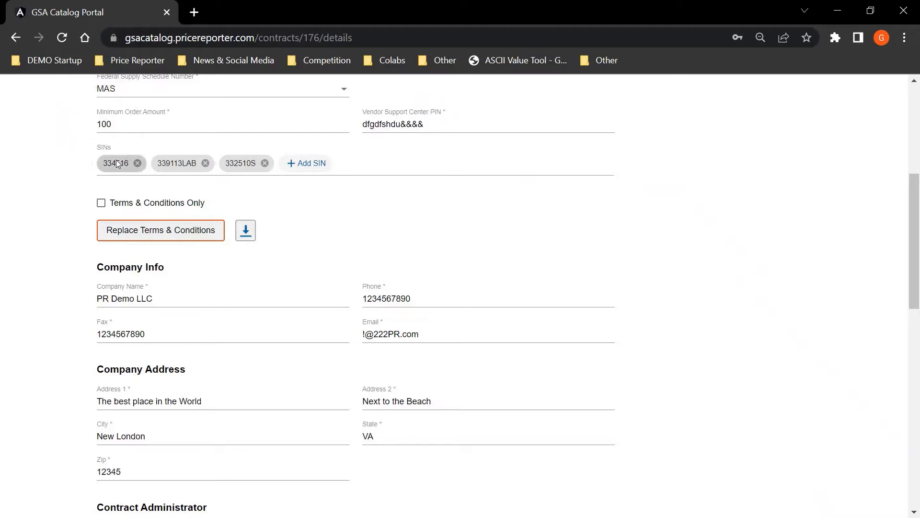
left_click(117, 164)
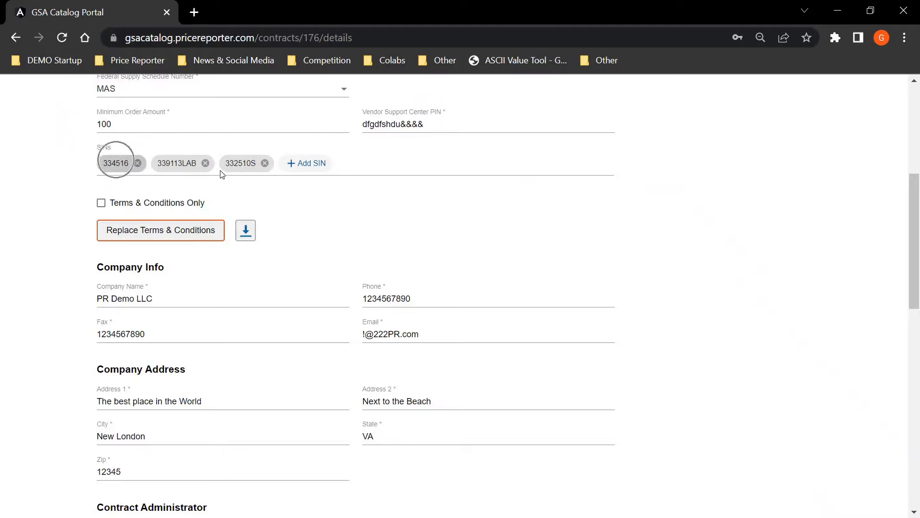
- Search the SIN list for 31621 and add SIN 316210 (Footwear) to the contract
left_click(308, 163)
type("31")
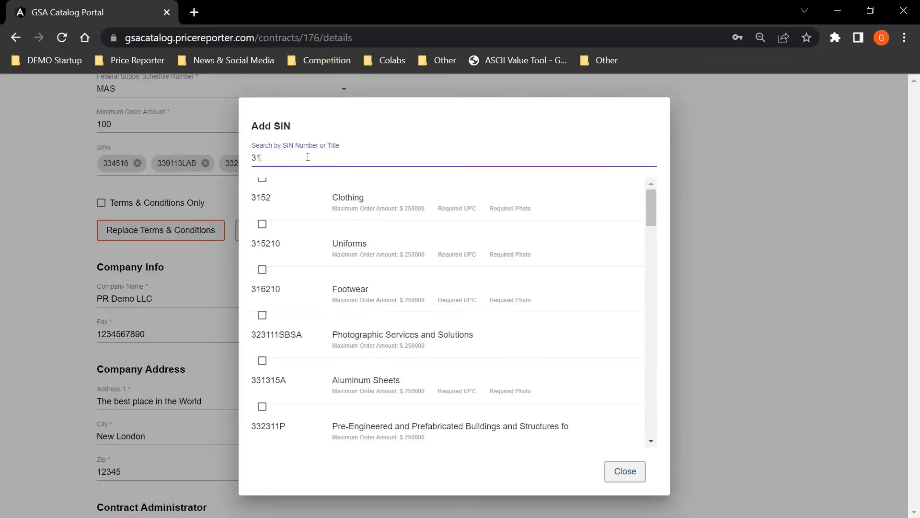
type("6")
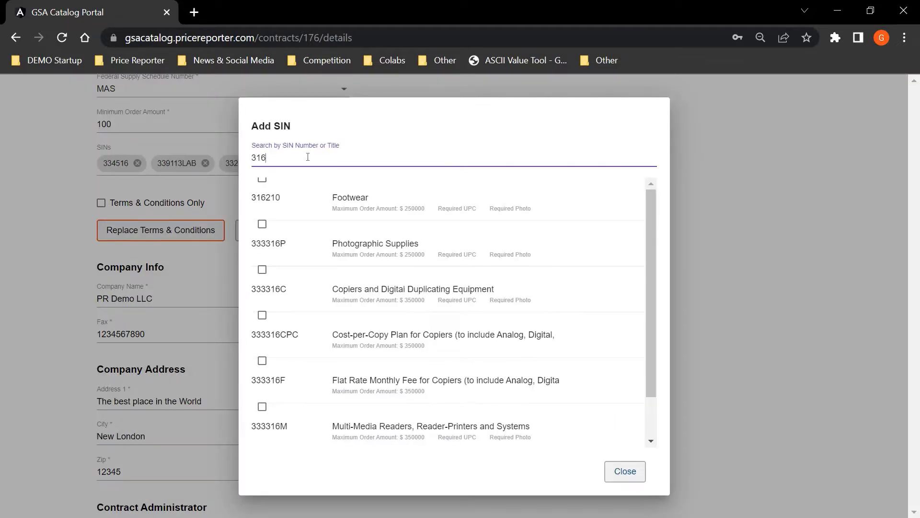
type("21")
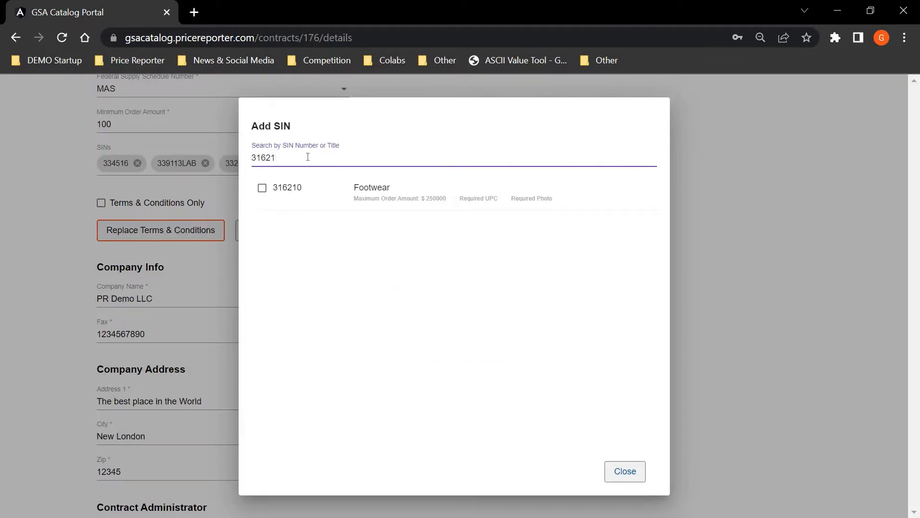
left_click(263, 189)
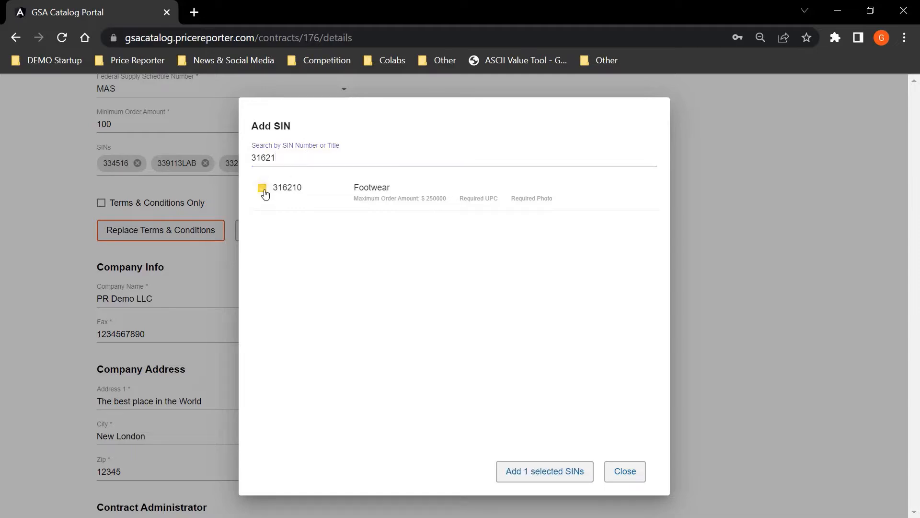
left_click(536, 473)
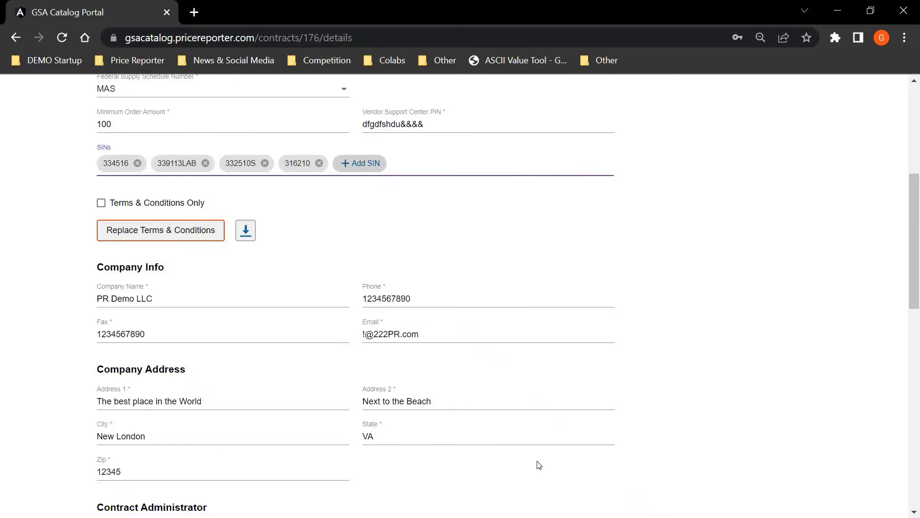
- Remove SIN 316210 from the contract's SINs
left_click(319, 164)
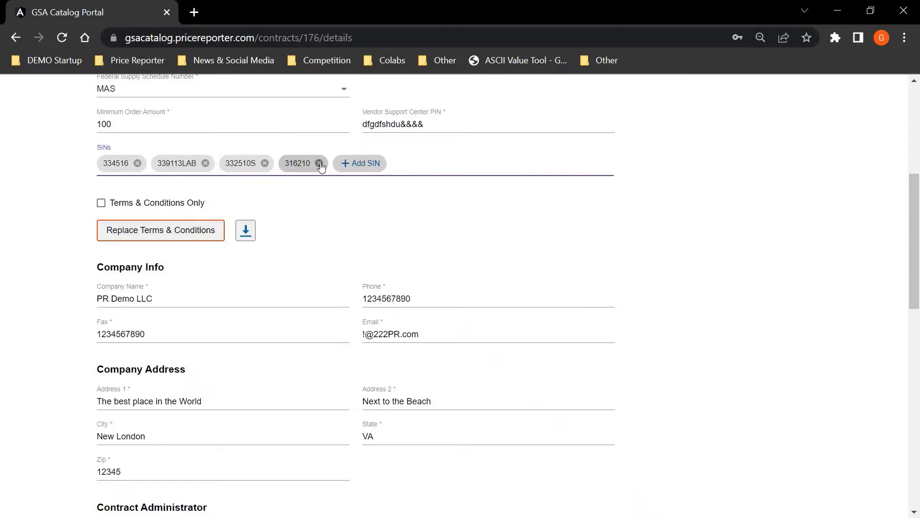
left_click(319, 164)
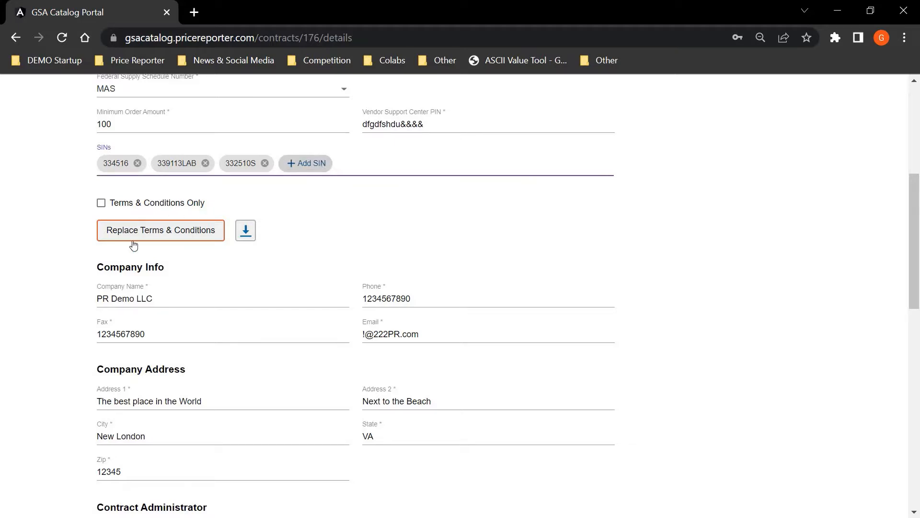
- Examine the Terms & Conditions options, view the contract's current Terms & Conditions PDF, and close it
left_click(150, 233)
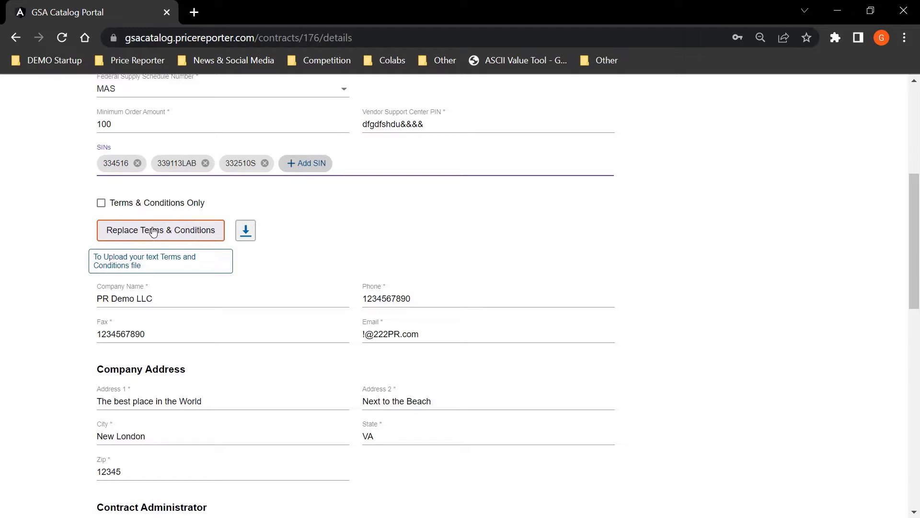
left_click(104, 211)
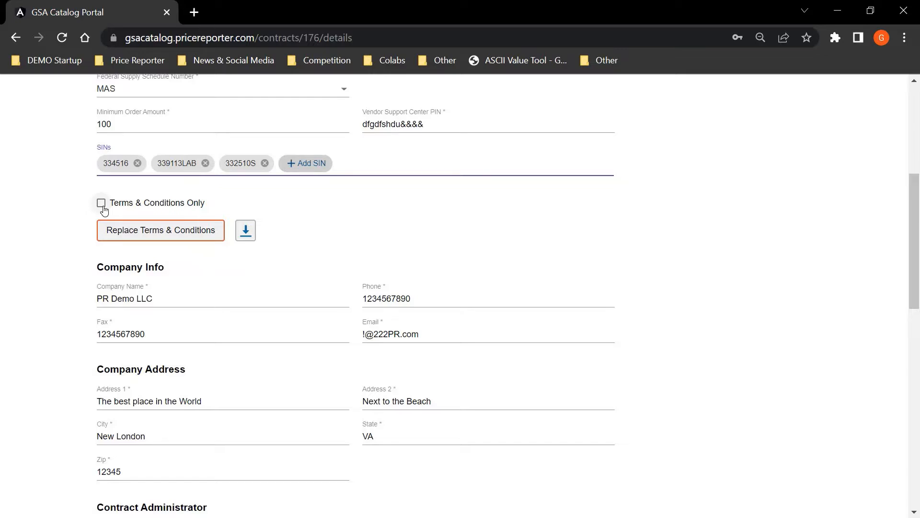
left_click(245, 237)
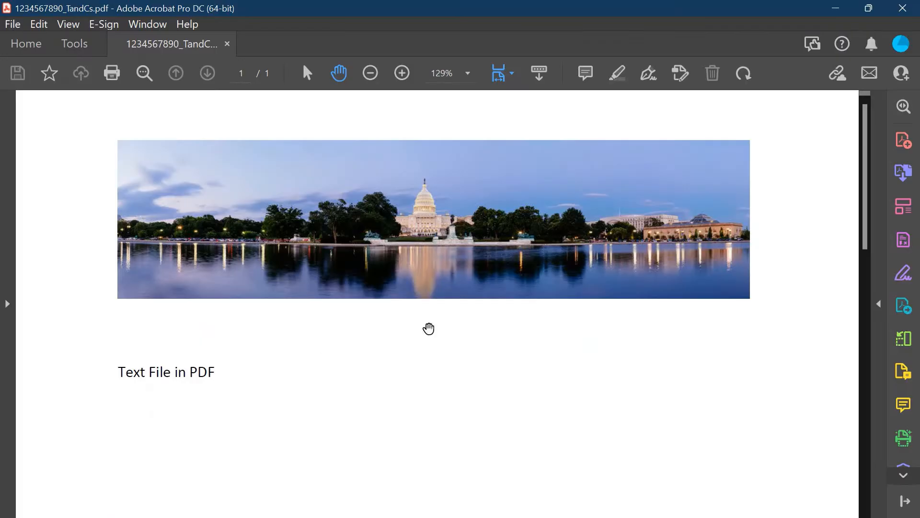
left_click(903, 9)
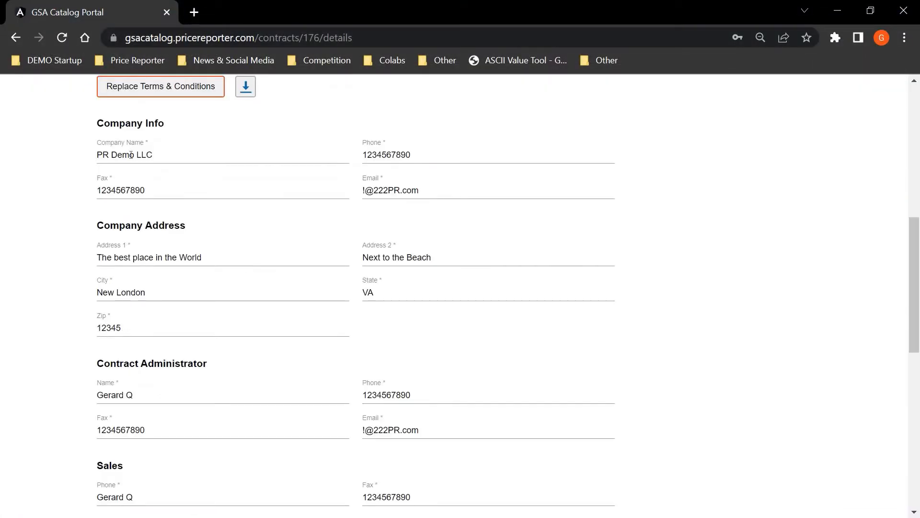
- Examine the contract's company contact details, company address and the remaining fields through the end of the form
left_click(395, 156)
left_click(386, 193)
left_click(171, 259)
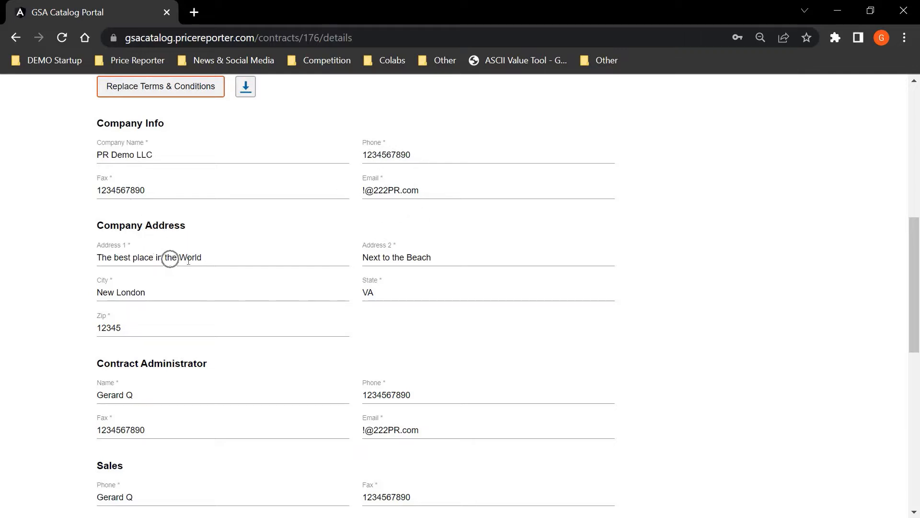
left_click(395, 257)
scroll(115, 489, "down", 10)
left_click(115, 485)
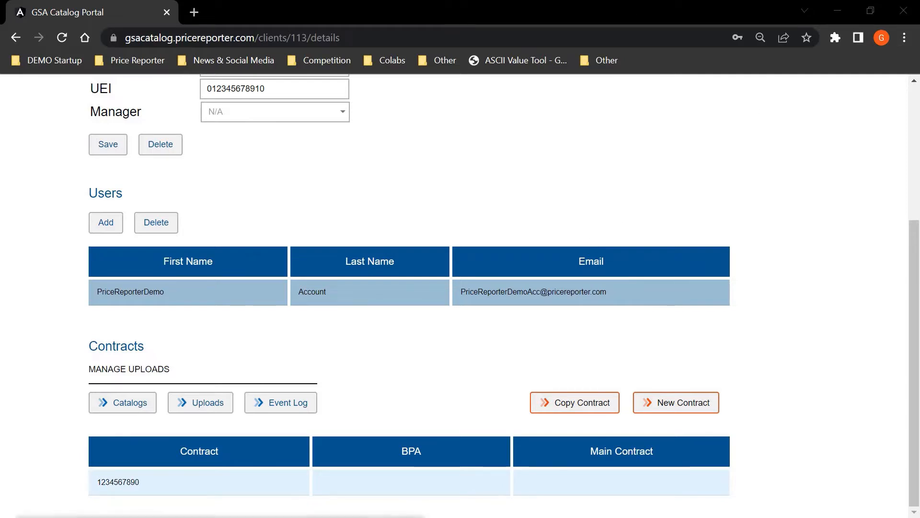
- Copy the client's existing contract, entering a new contract number for the copy without marking it as BPA
left_click(570, 407)
left_click(570, 406)
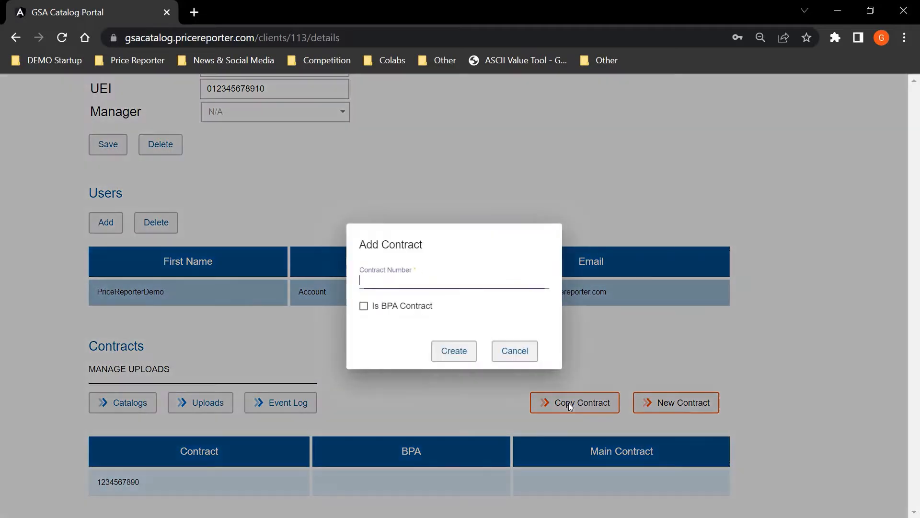
left_click(391, 279)
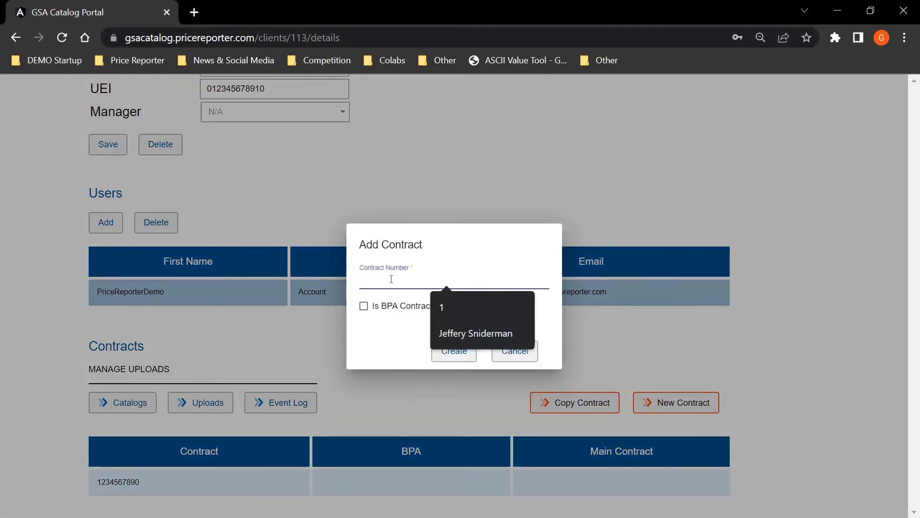
type("12345")
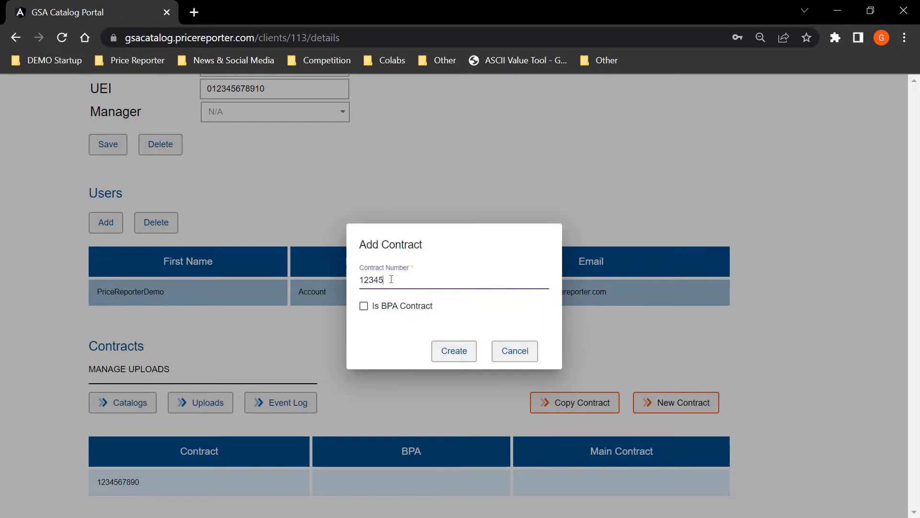
type("678912")
left_click(457, 356)
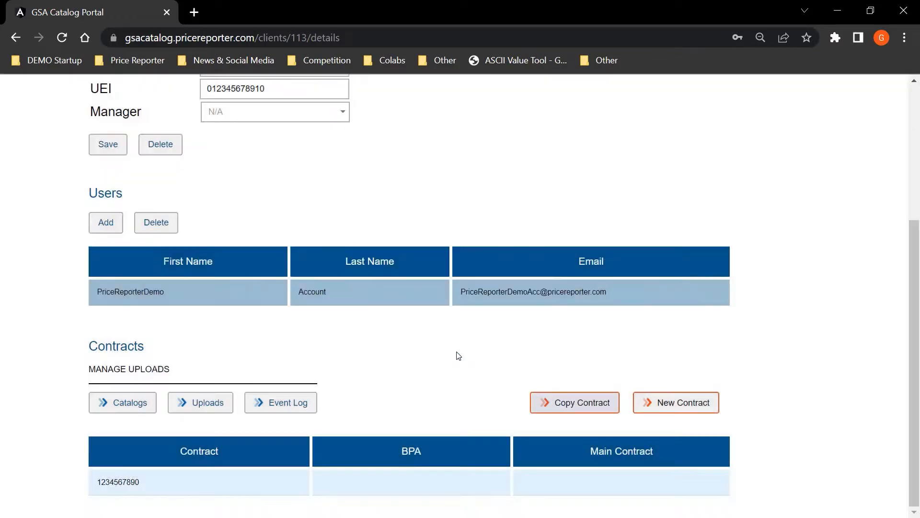
- Open the copied contract and examine its SINs, company details, prompt payment, delivery info and delivery zones
scroll(458, 355, "down", 1)
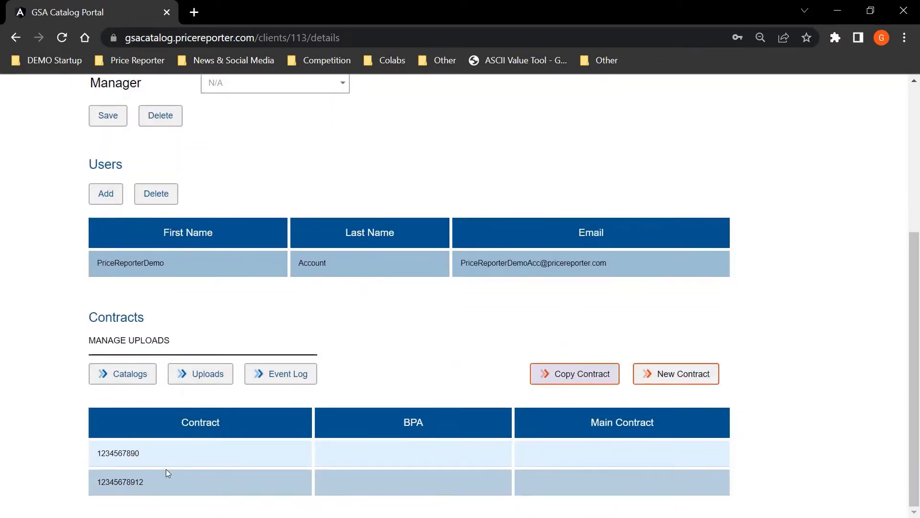
left_click(168, 487)
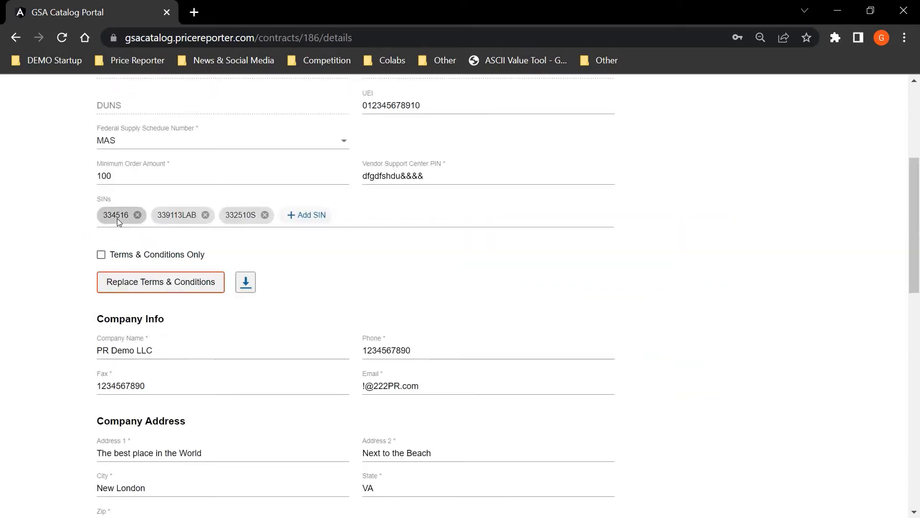
scroll(134, 190, "up", 1)
scroll(134, 193, "up", 2)
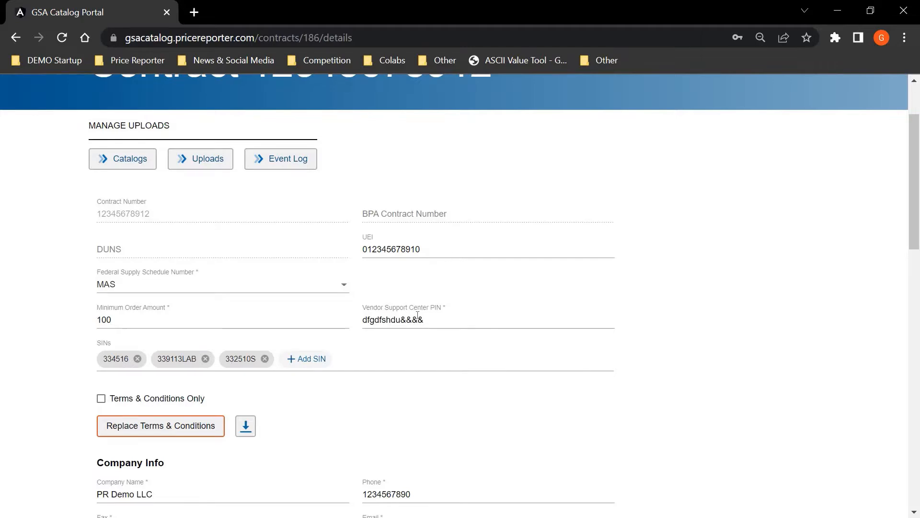
scroll(417, 318, "down", 3)
scroll(417, 318, "down", 2)
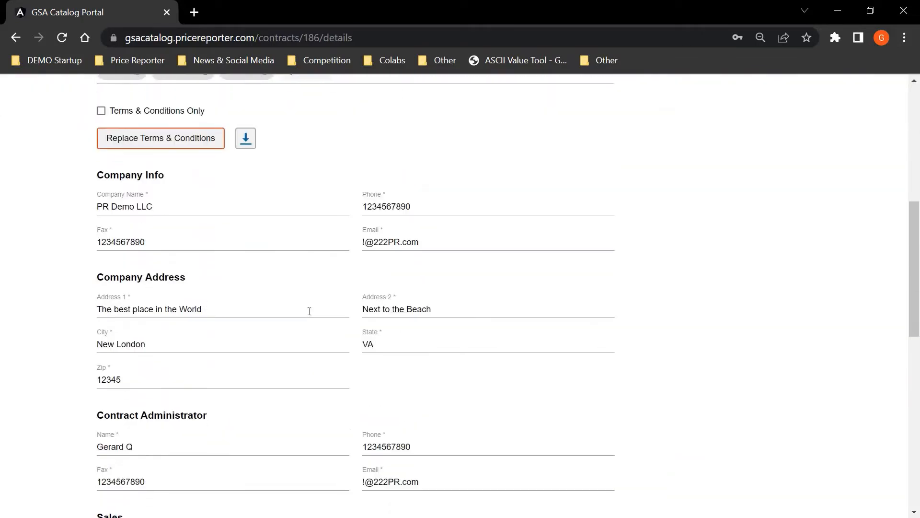
scroll(364, 318, "down", 9)
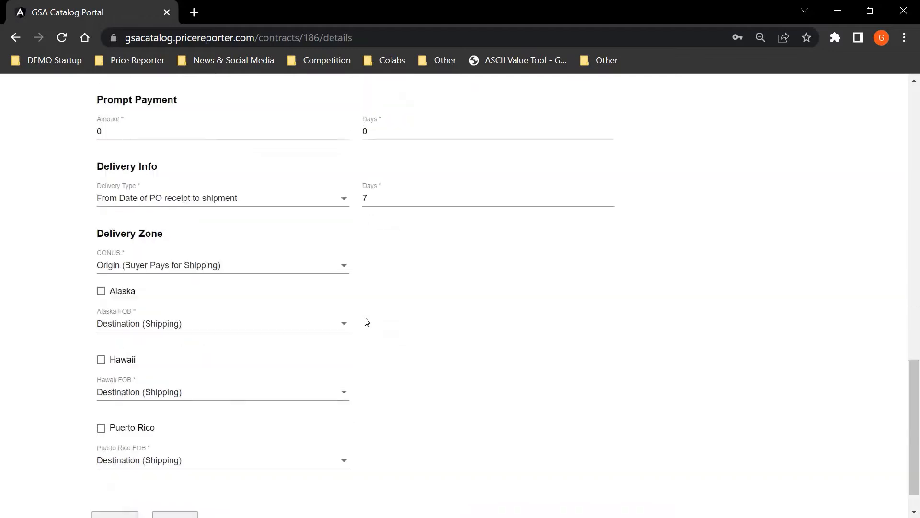
- Return from the copied contract to the client's details and open the event log of the first listed contract
scroll(368, 321, "down", 1)
left_click(158, 483)
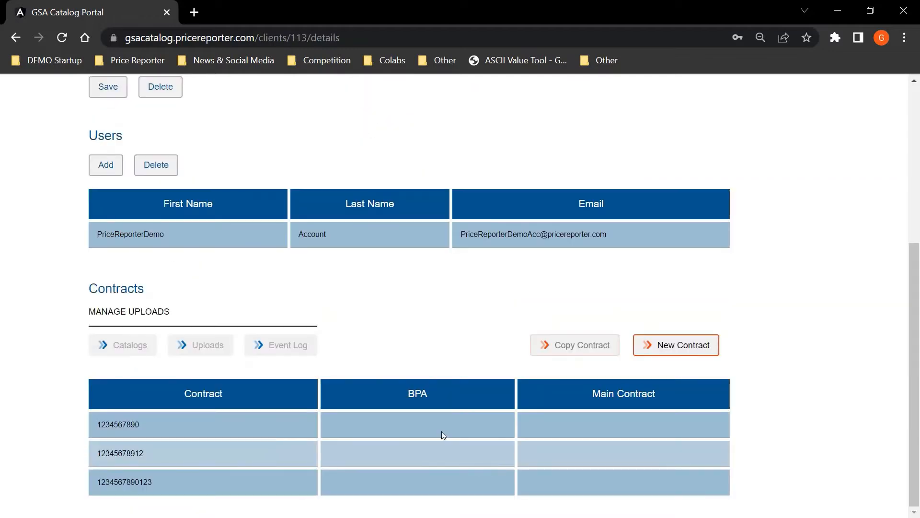
scroll(444, 433, "up", 1)
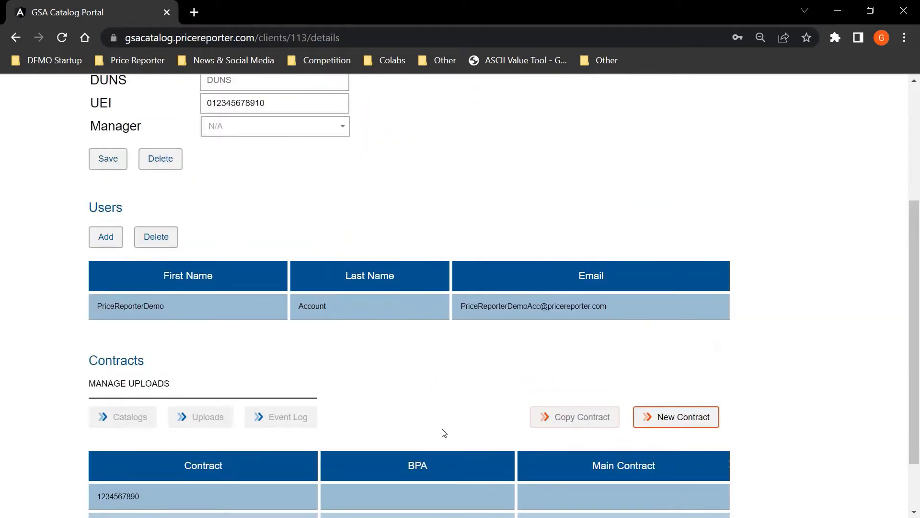
left_click(151, 500)
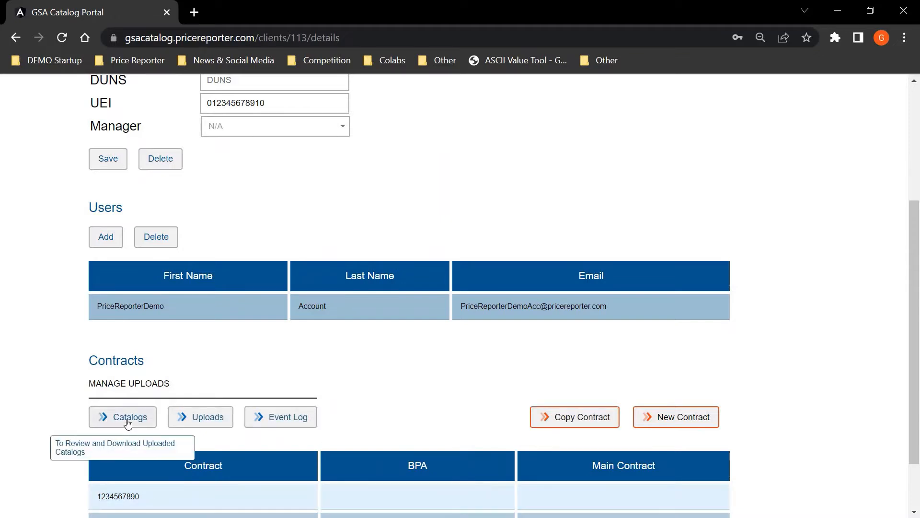
left_click(289, 421)
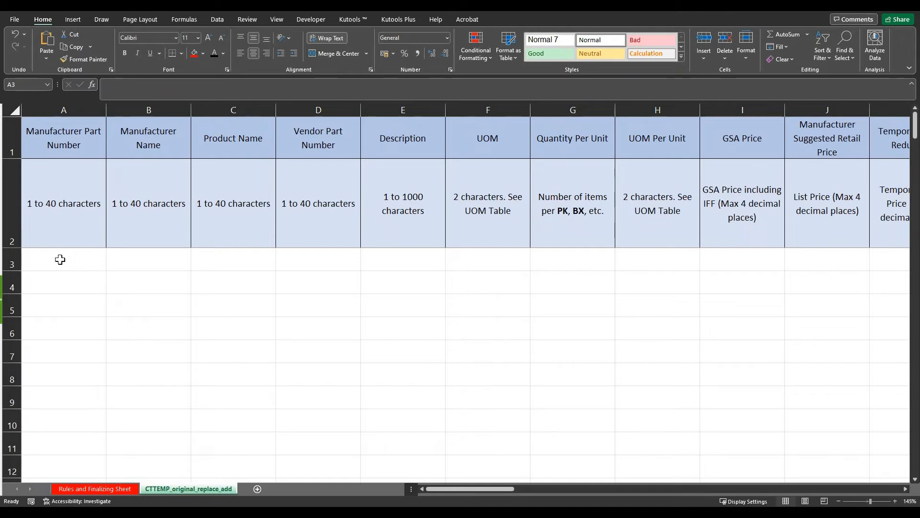
- In the Excel catalog template, enter "This cell can't contain more than forty characters" as the Manufacturer Part Number in cell A3
left_click(62, 262)
type("This cell can't contain more than forty characters")
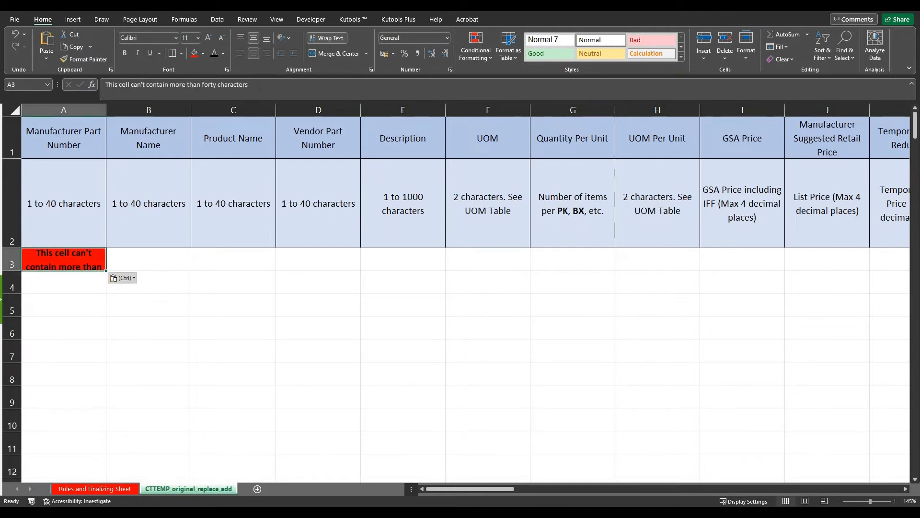
left_click(45, 304)
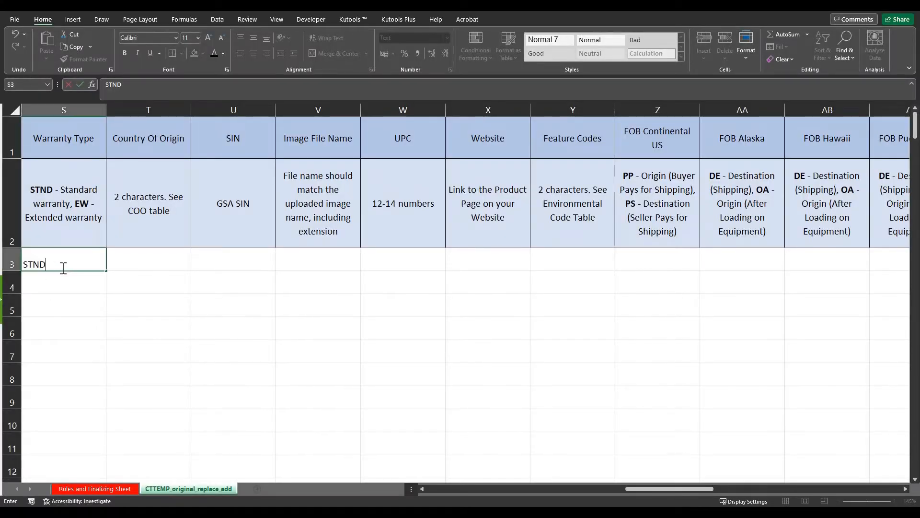
- Enter DF as a test value in the Warranty Type column, cell S4
left_click(59, 281)
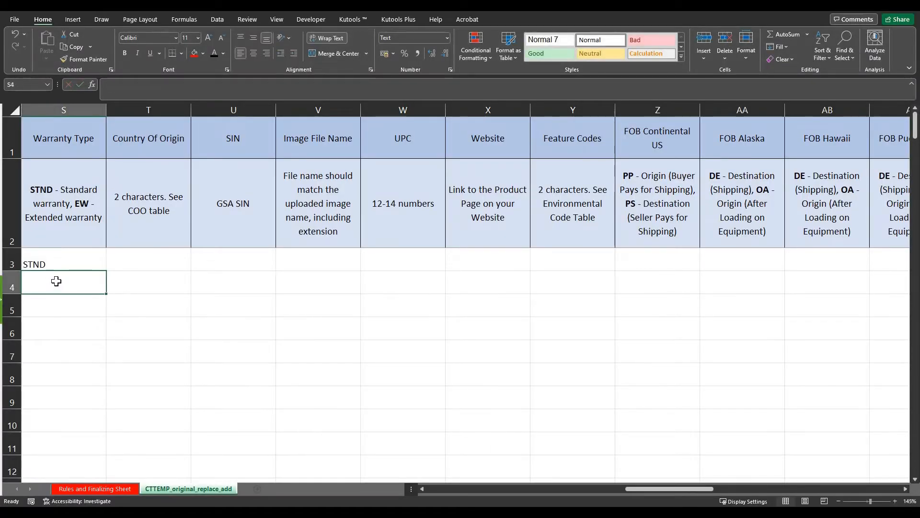
type("DF")
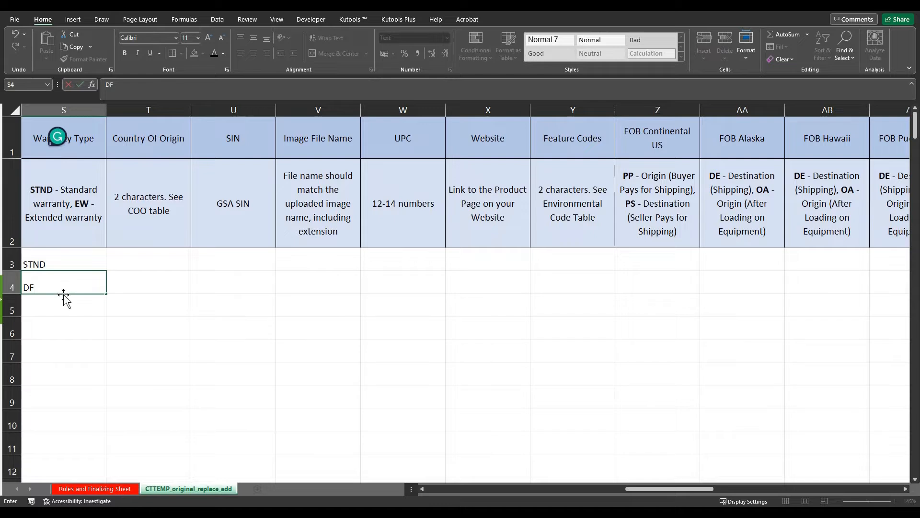
key("Return")
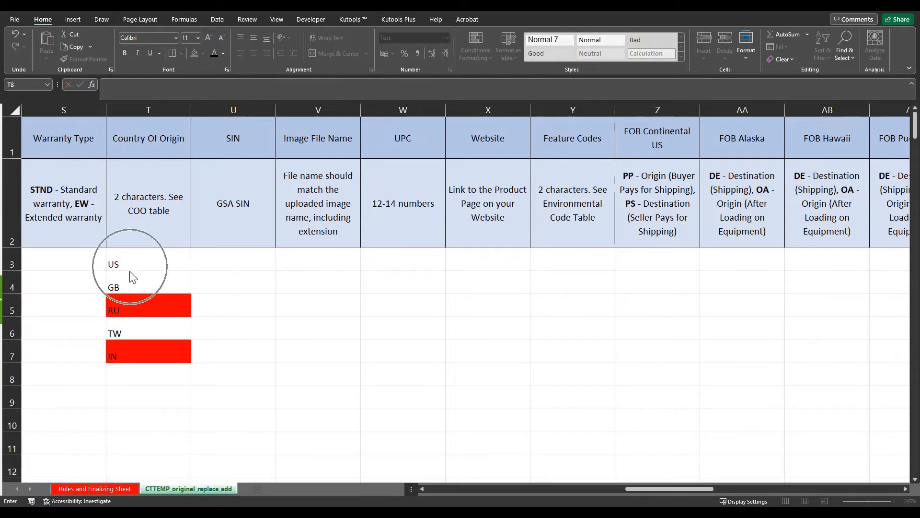
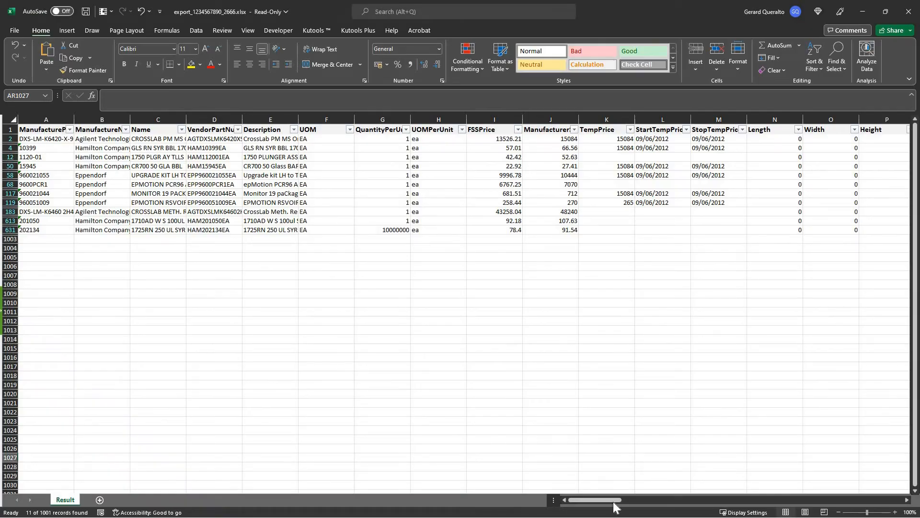
- Examine the ValidationResult column of the exported upload workbook and minimize Excel to return to the catalog portal
left_click_drag(616, 500, 894, 499)
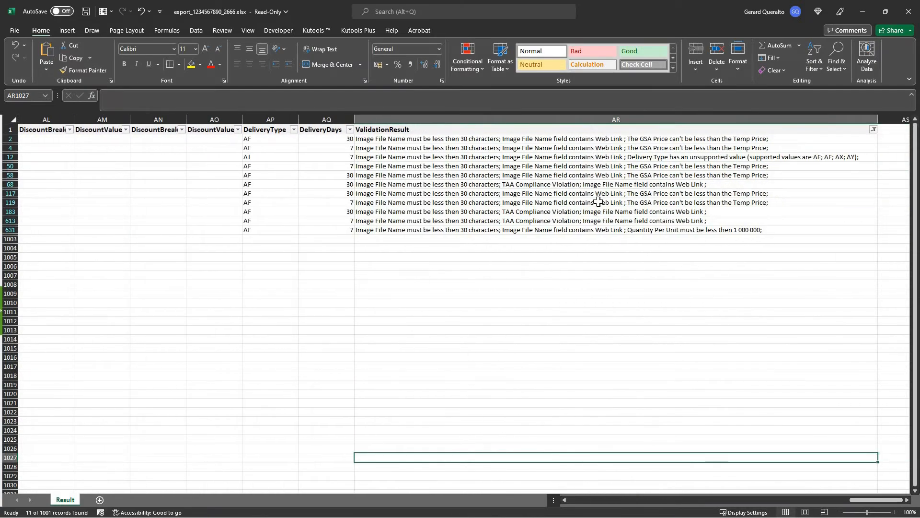
left_click(597, 119)
left_click(863, 11)
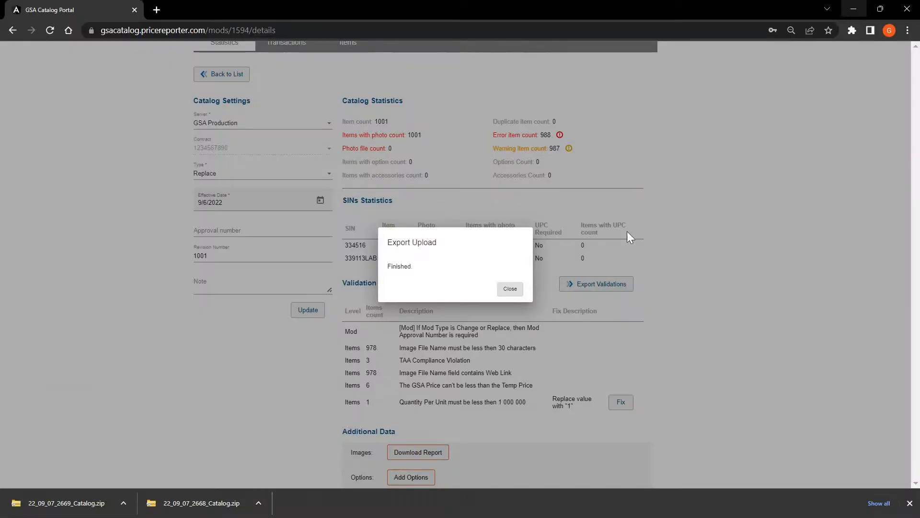
- Dismiss the Export Upload message and start the Replace Items upload, proceeding past its template download page
left_click(509, 289)
scroll(272, 196, "up", 4)
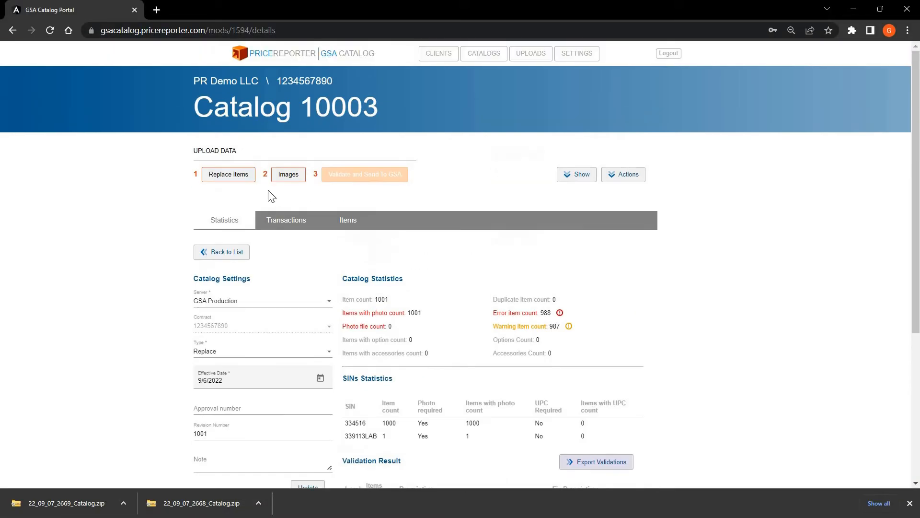
left_click(229, 176)
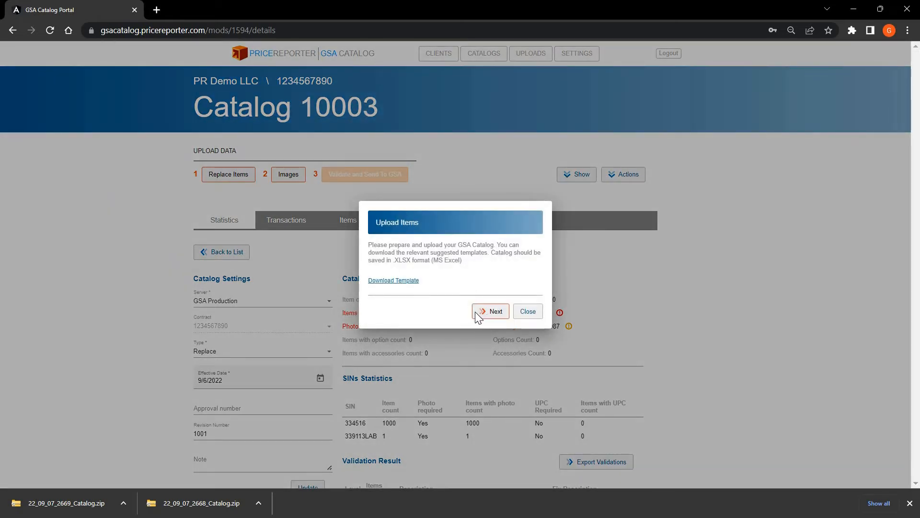
left_click(477, 311)
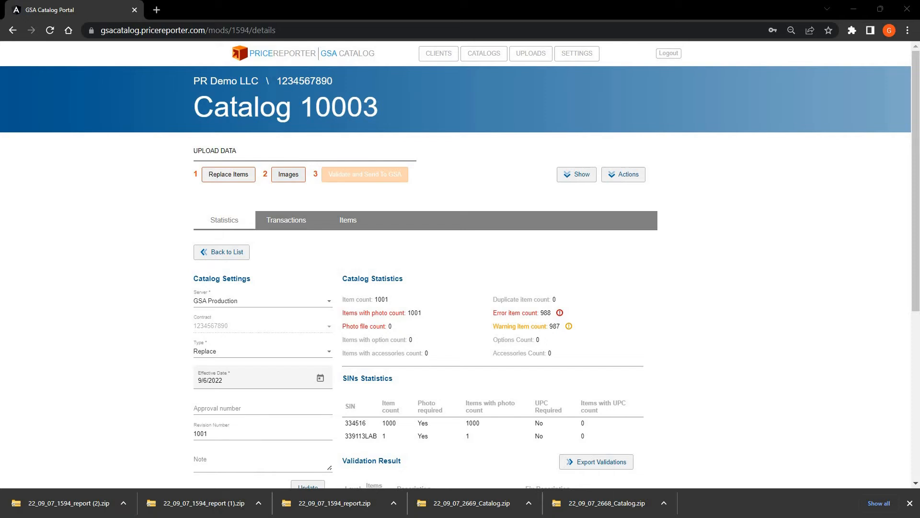
- Open the image upload for the catalog
left_click(287, 182)
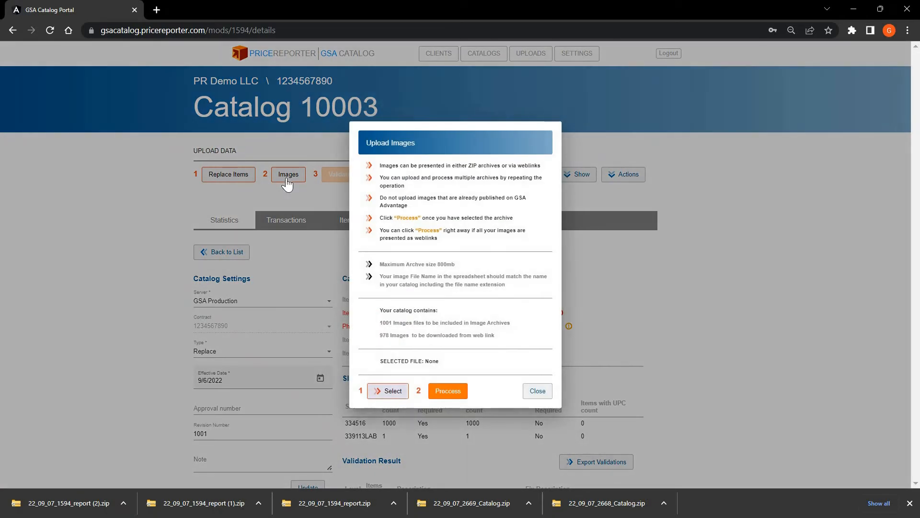
left_click(389, 395)
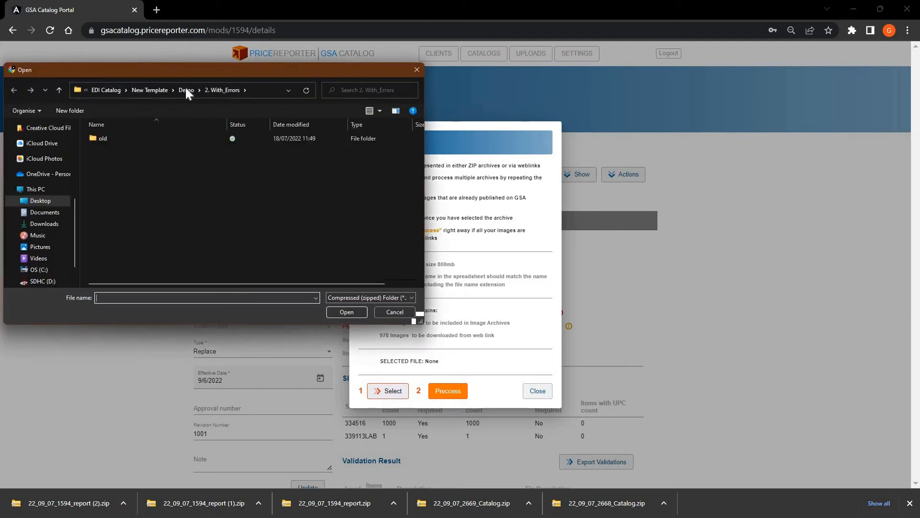
left_click(186, 90)
left_click(123, 189)
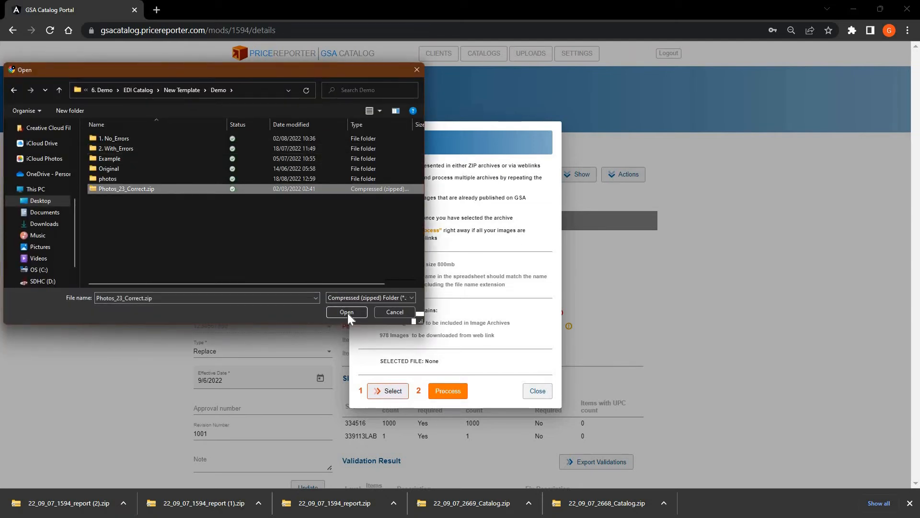
left_click(395, 312)
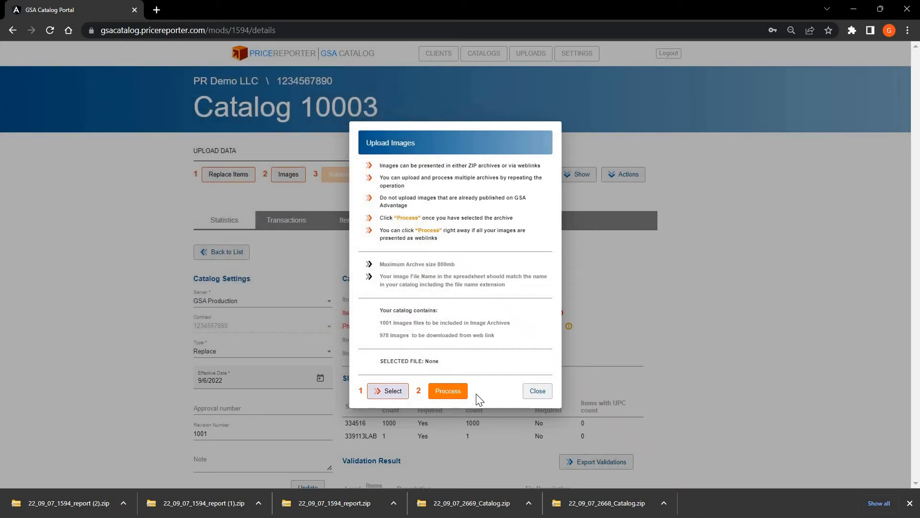
left_click(446, 399)
- Upload the image archive Photos_23_Correct.zip from the Demo folder, process it and dismiss the import message
left_click(391, 398)
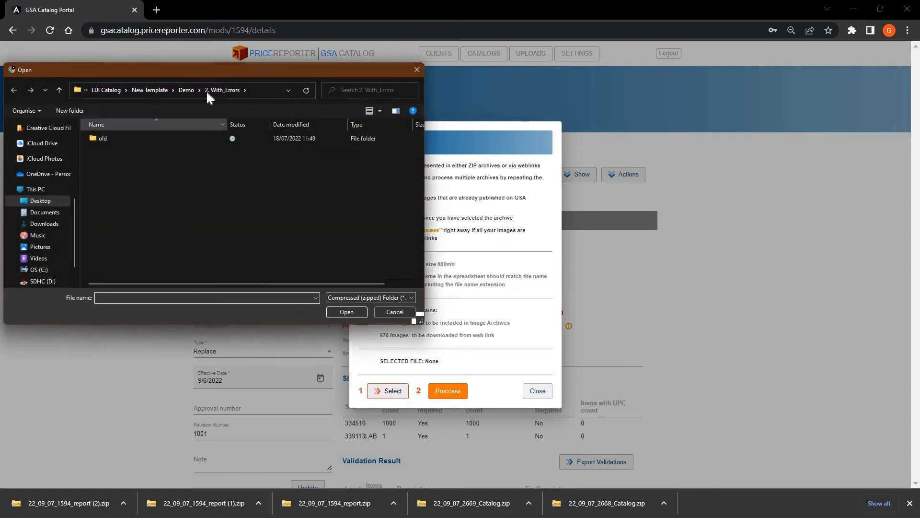
left_click(192, 94)
key("End")
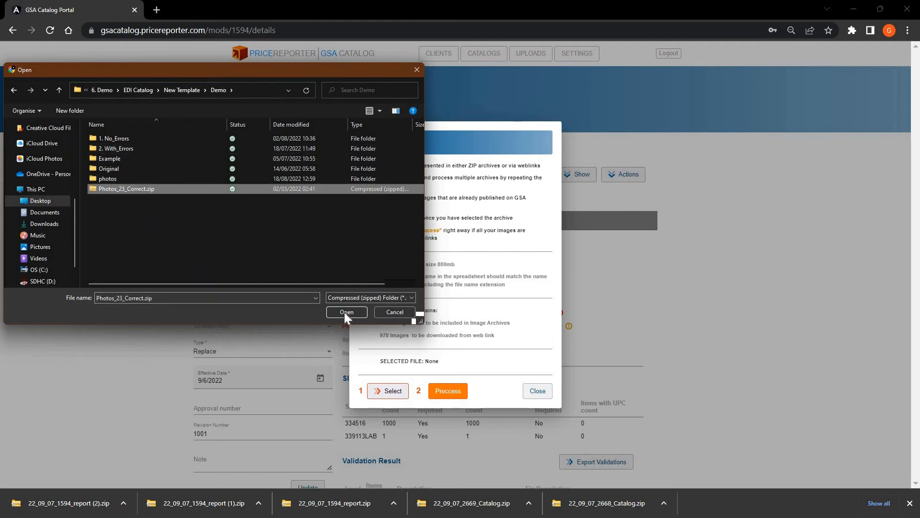
left_click(347, 311)
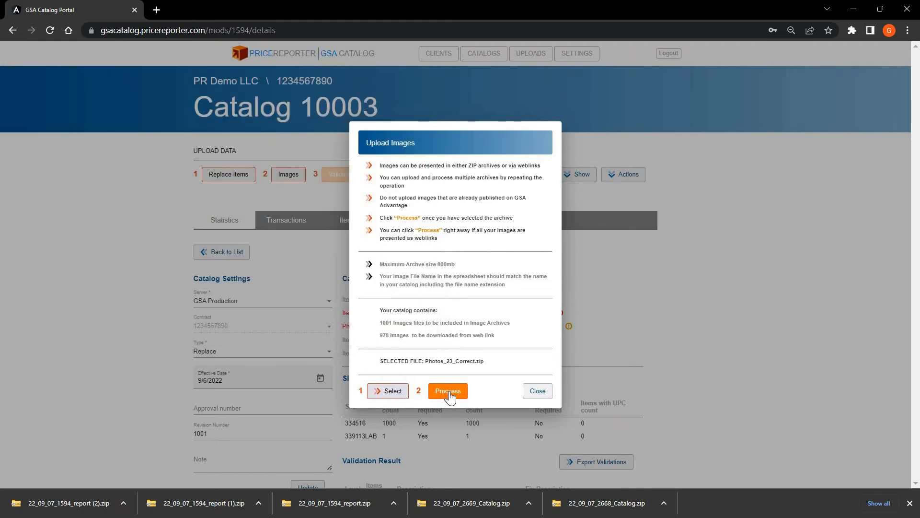
left_click(448, 392)
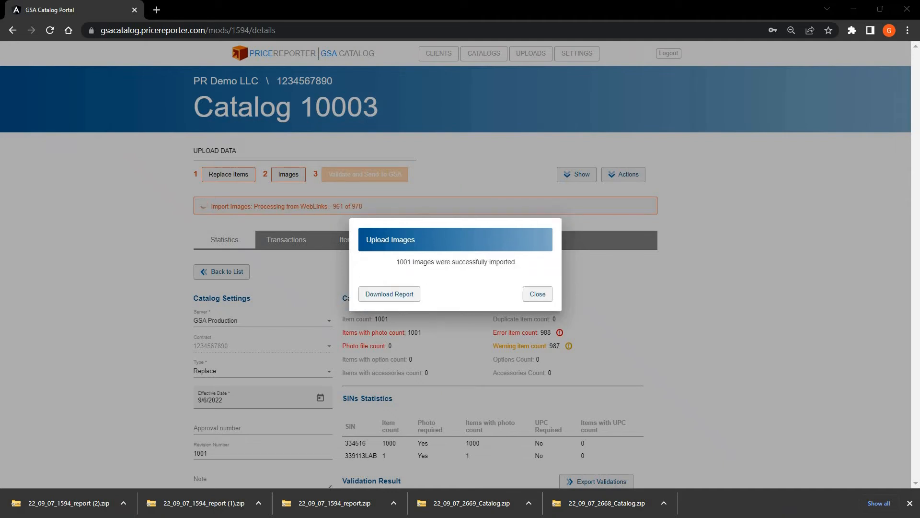
left_click(538, 295)
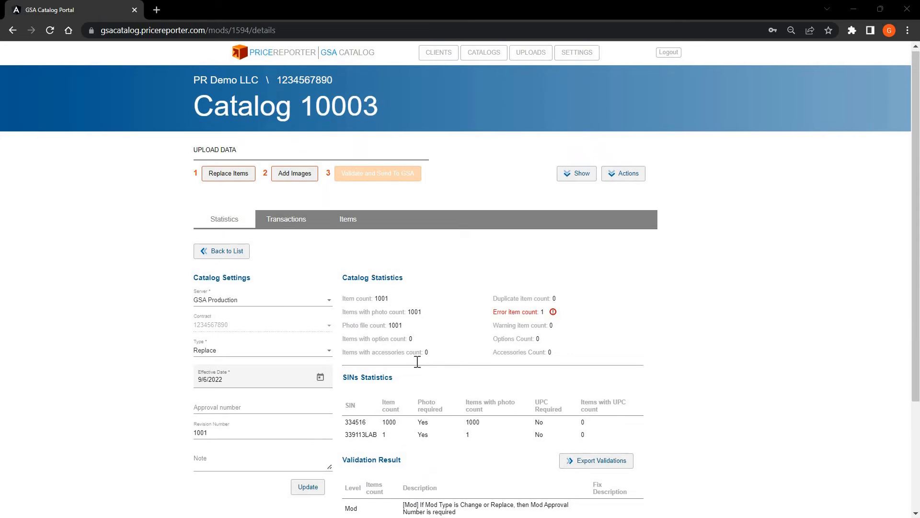
- Download the image report from the catalog's Additional Data section and open the downloaded zip file
scroll(417, 365, "down", 3)
left_click(415, 418)
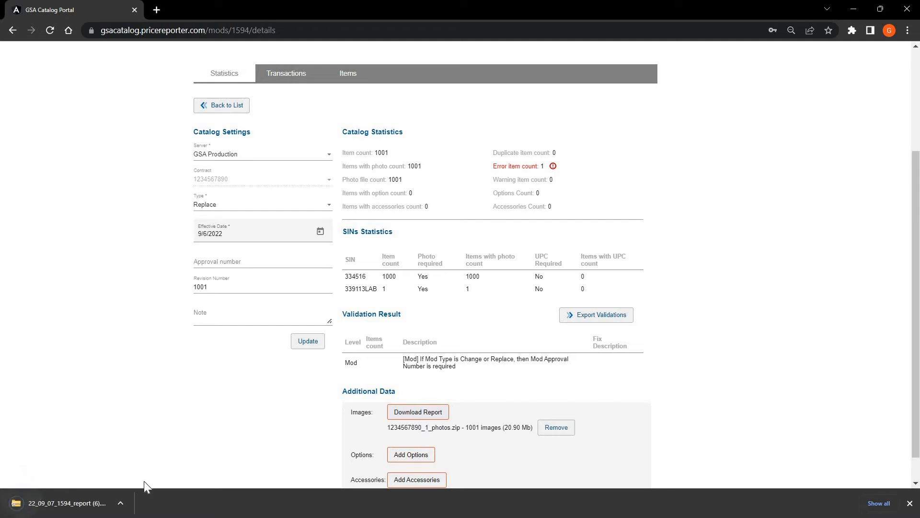
left_click(91, 508)
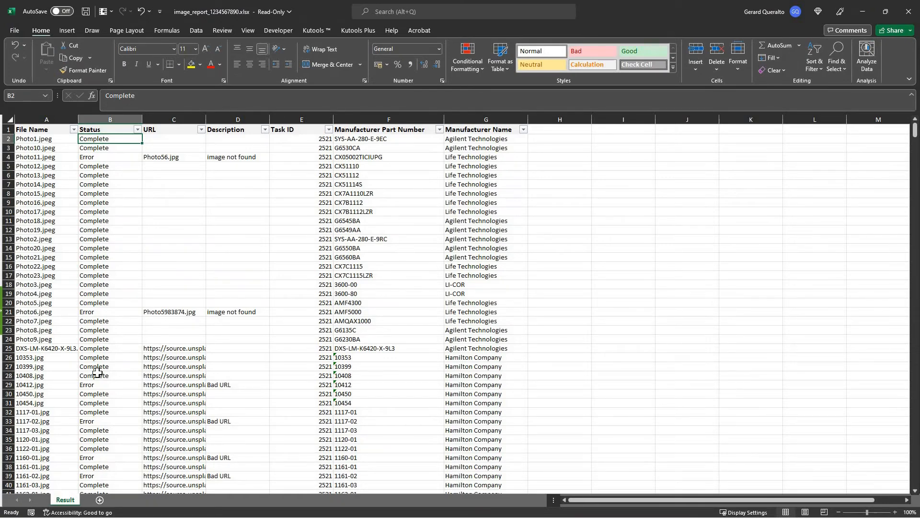
- Examine the Status column of the image report in Excel, checking a Complete entry and an Error entry
left_click(122, 118)
left_click(117, 138)
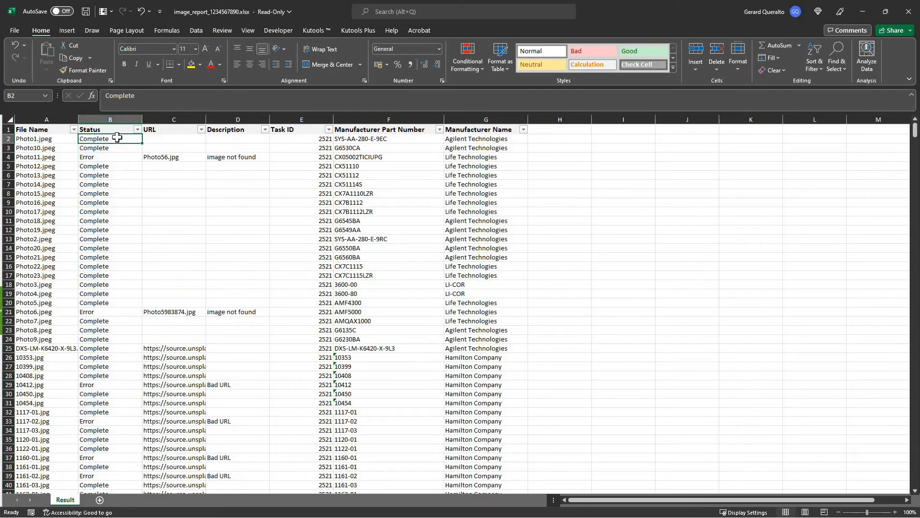
left_click(111, 162)
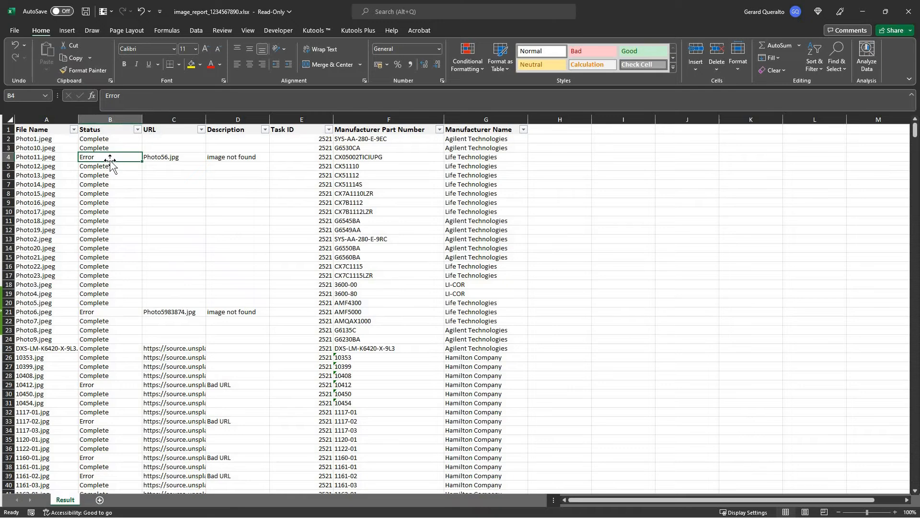
- Filter the image report's Status column to show only Error rows
left_click(137, 129)
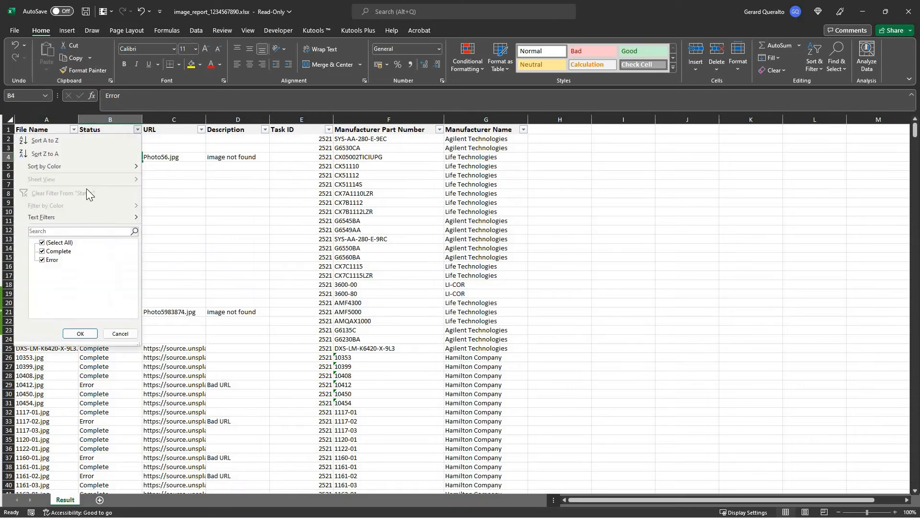
left_click(42, 251)
left_click(67, 335)
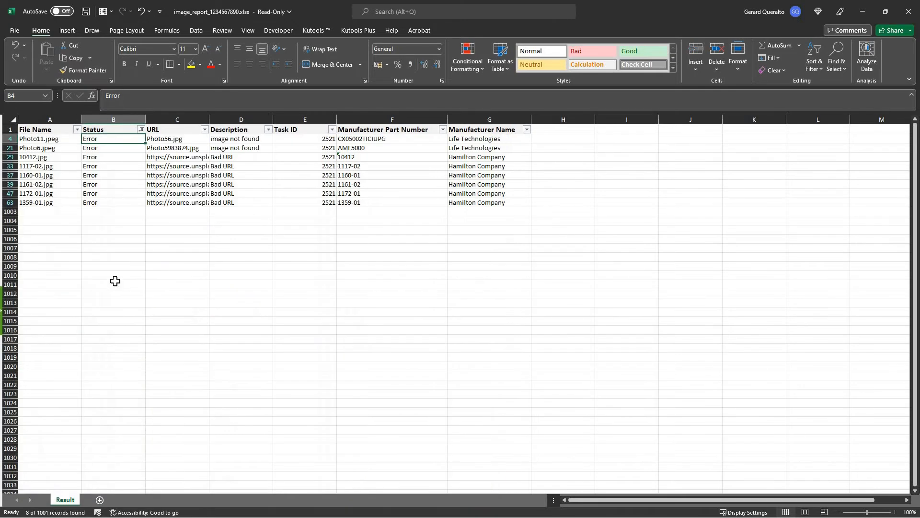
- Examine the Description column for the reasons the filtered images failed
left_click(241, 121)
left_click(238, 140)
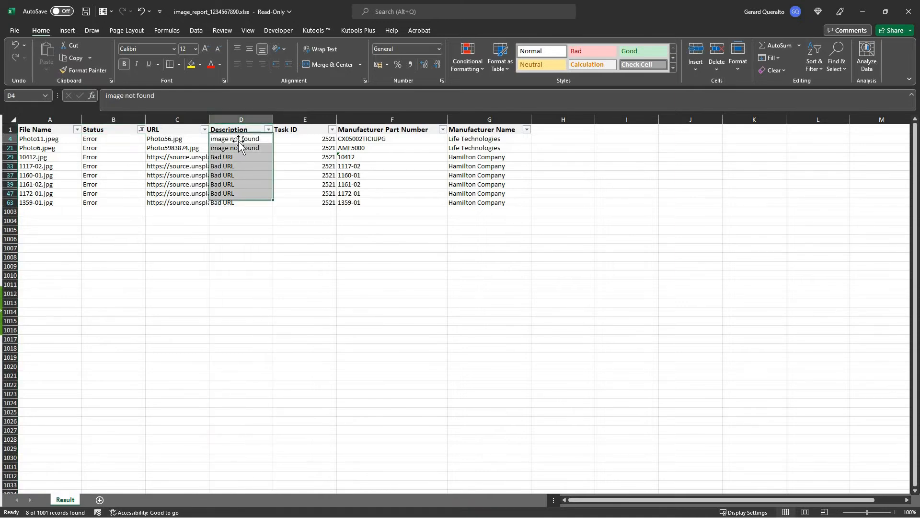
left_click(235, 158)
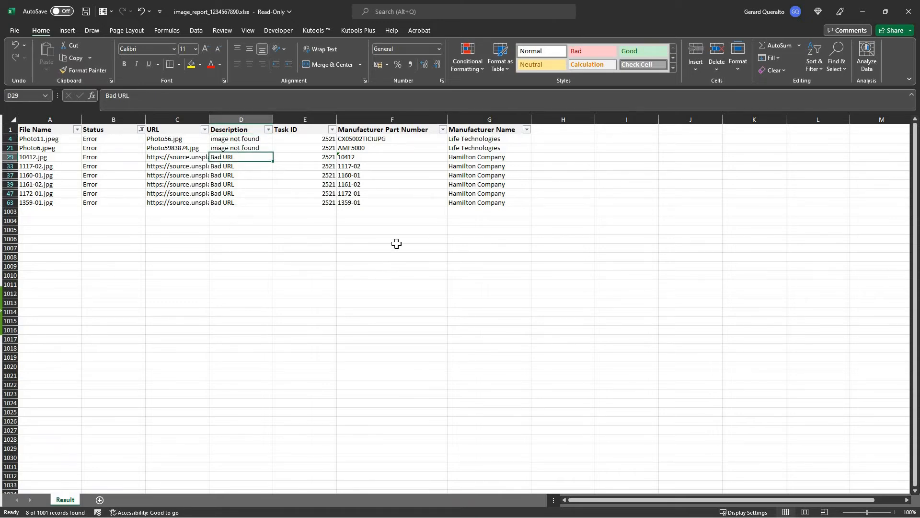
- Select all the filtered entries in the Manufacturer Part Number column, from cell F4 down, to identify the affected products
left_click(374, 129)
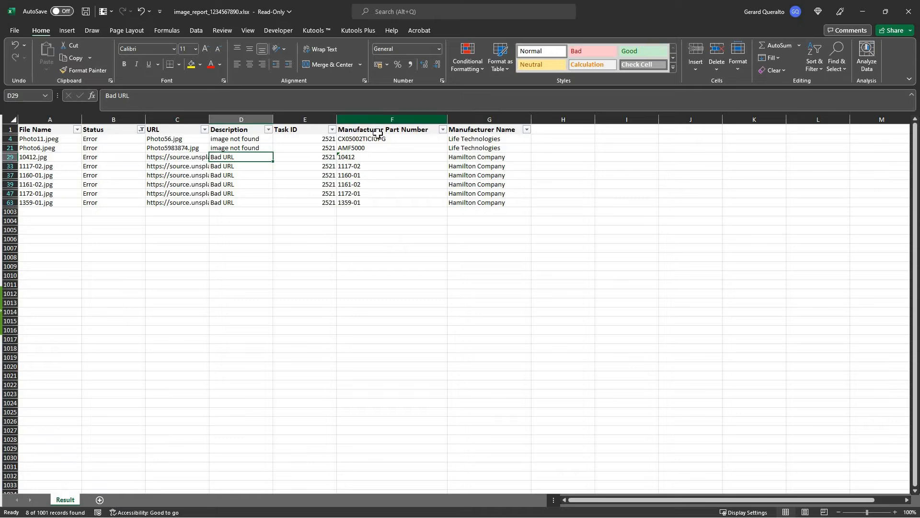
key("ctrl+space")
left_click(375, 138)
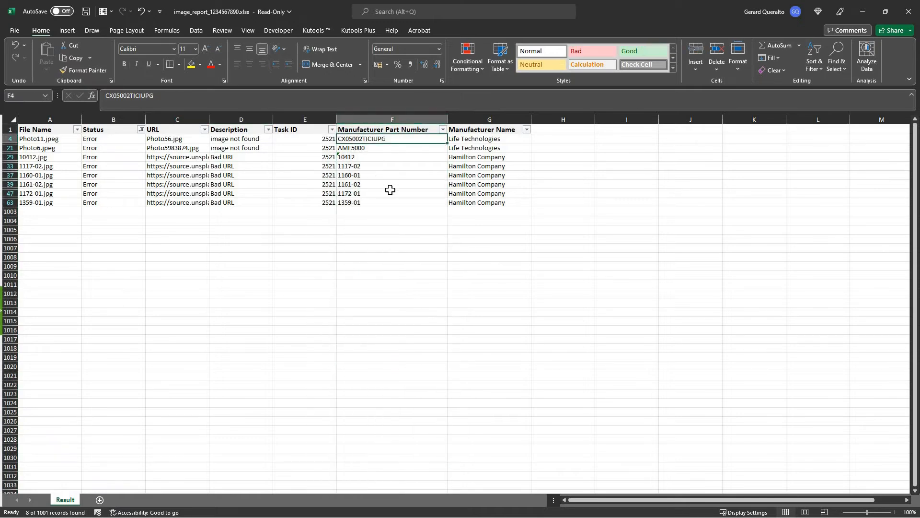
key("ctrl+shift+Down")
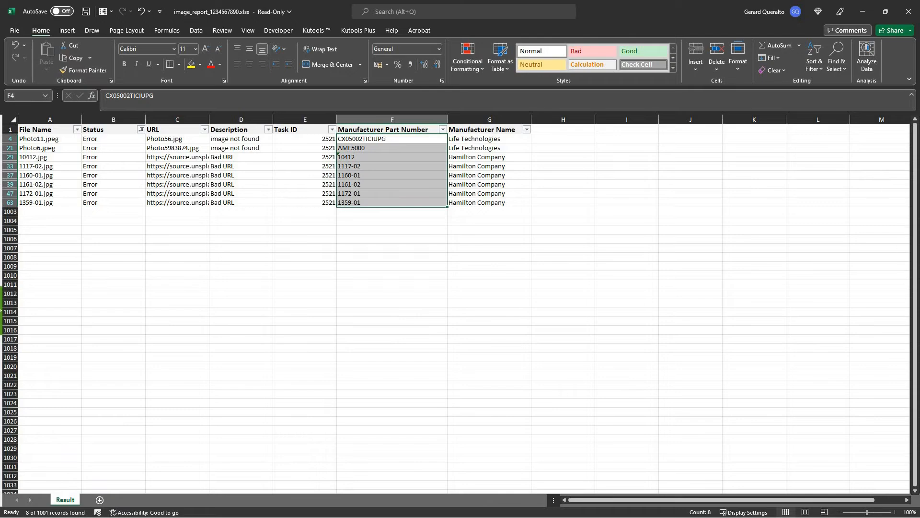
- Switch to the catalog file This one.xlsx in Excel and examine its ManufacturePartNumber and ImageFileName columns
left_click(865, 10)
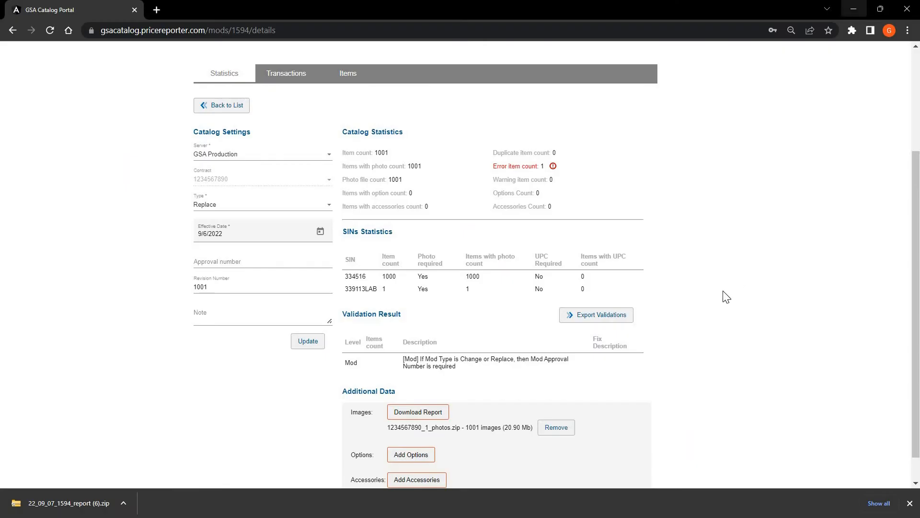
left_click(601, 319)
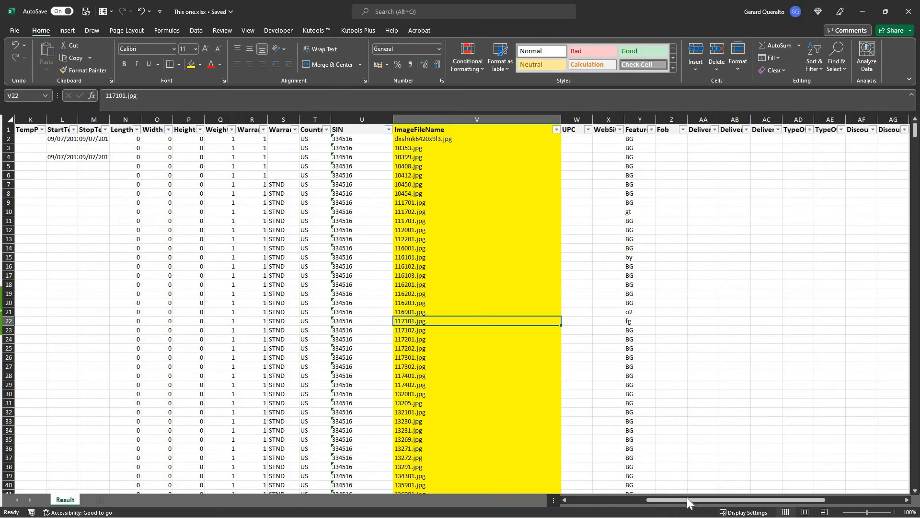
left_click_drag(691, 500, 678, 501)
scroll(269, 396, "left", 3)
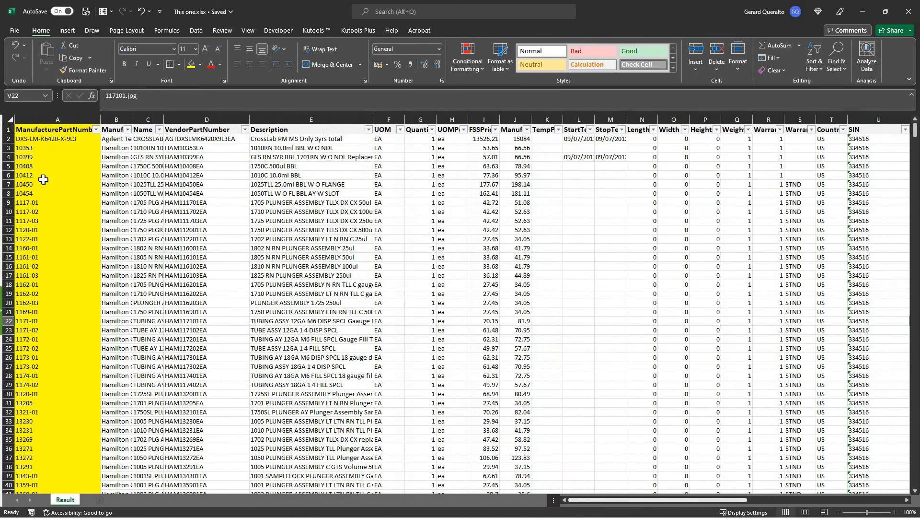
left_click(50, 118)
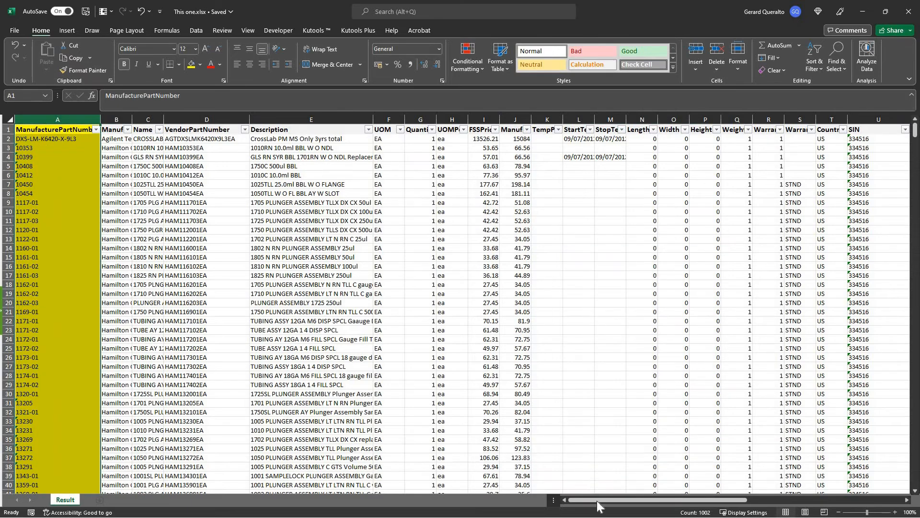
left_click_drag(600, 501, 697, 505)
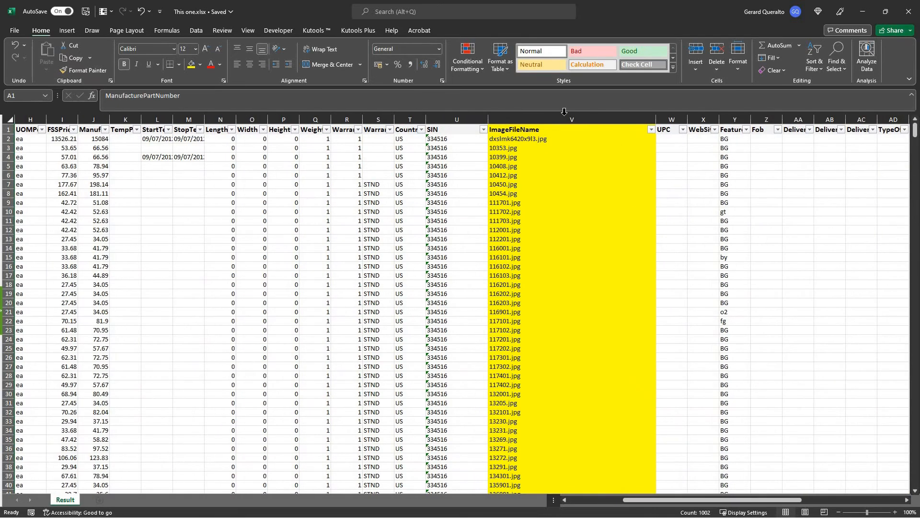
left_click(550, 145)
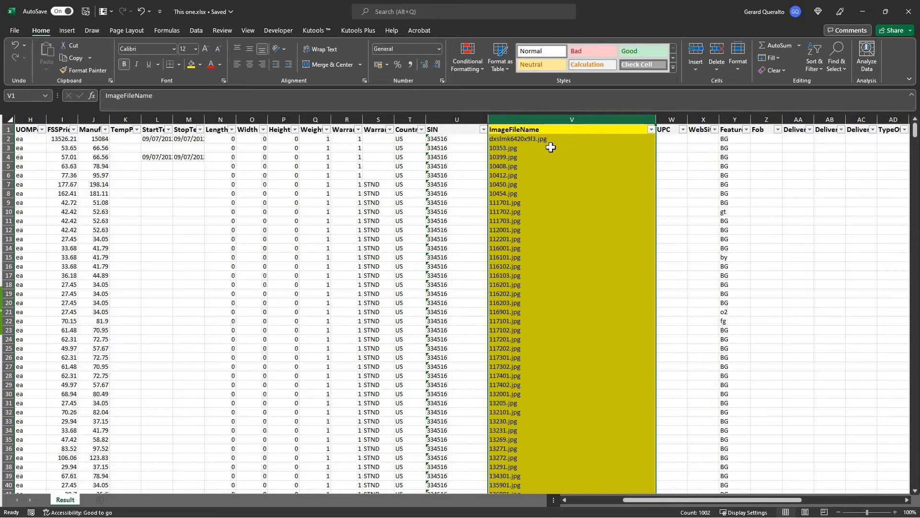
left_click(863, 12)
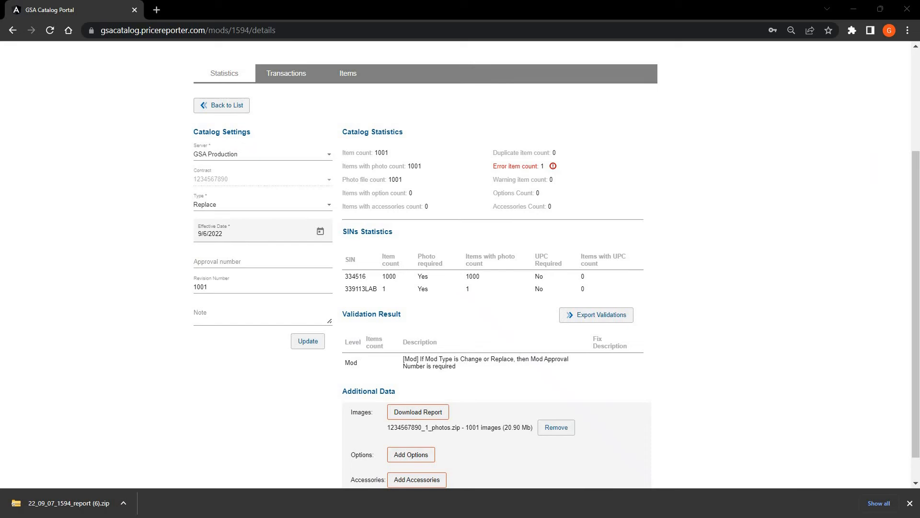
- Update Catalog 10003 in the GSA Catalog Portal with approval number 34, and validate and send it to GSA
scroll(460, 263, "up", 3)
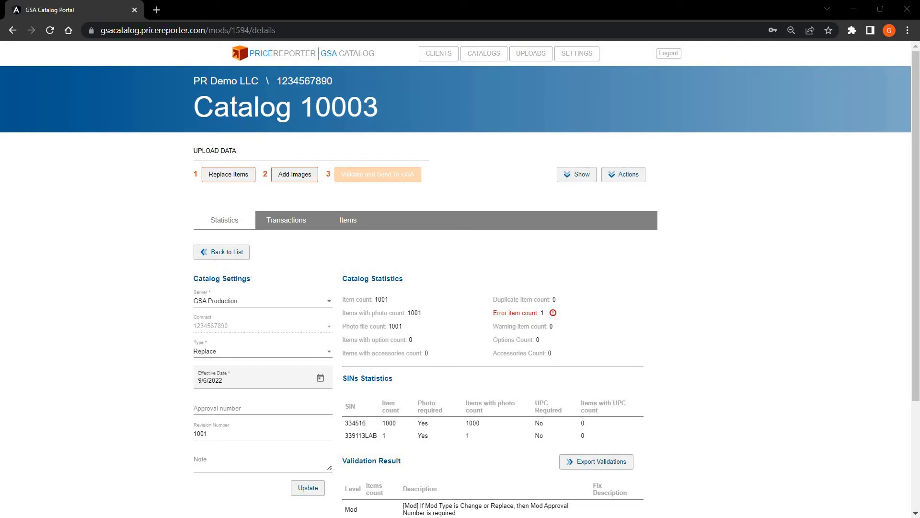
left_click(251, 407)
type("34")
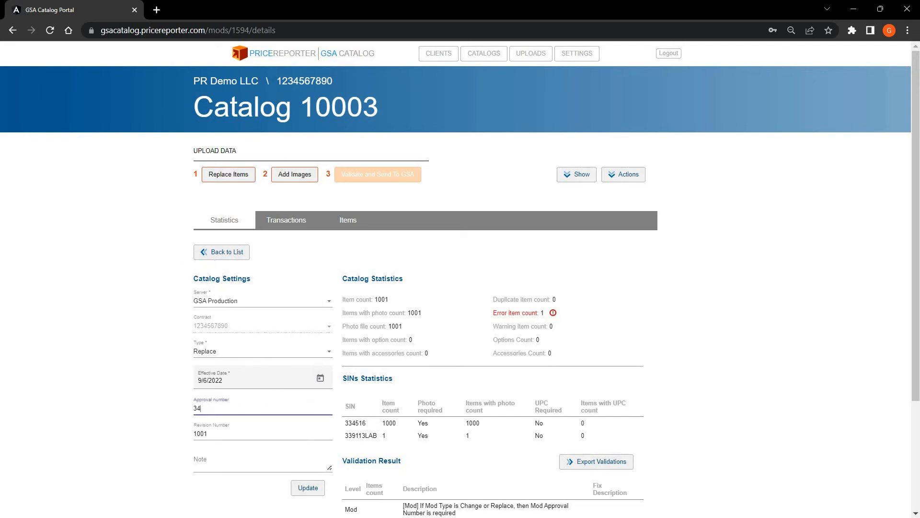
left_click(302, 490)
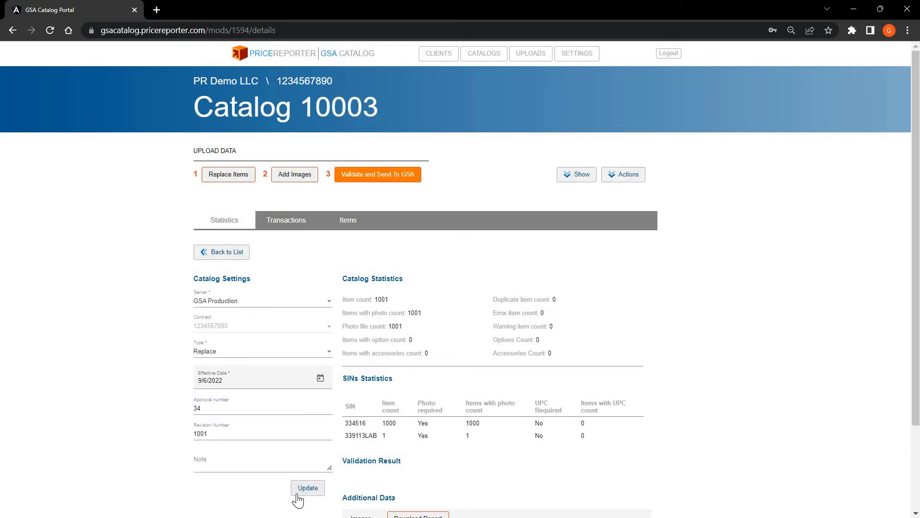
left_click(376, 179)
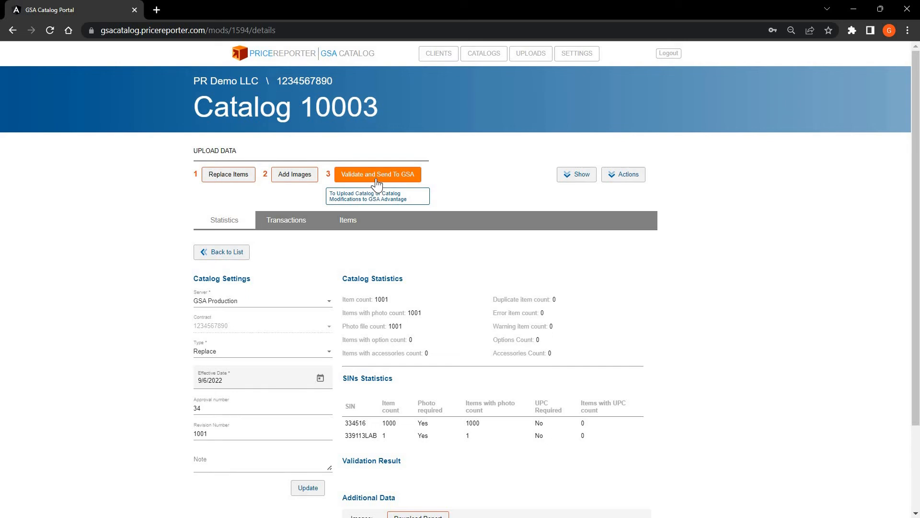
left_click(376, 183)
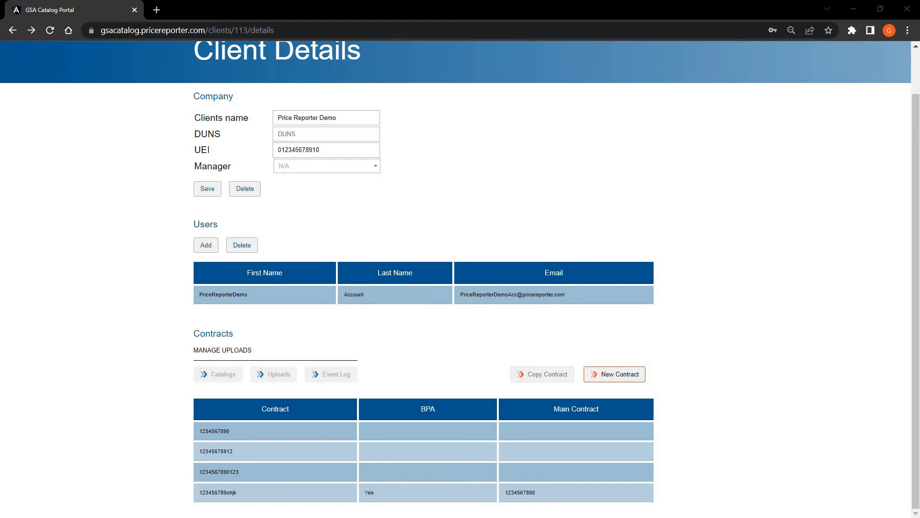
- Open the uploads of the client's first listed contract and start a new Catalog Modification upload
left_click(283, 435)
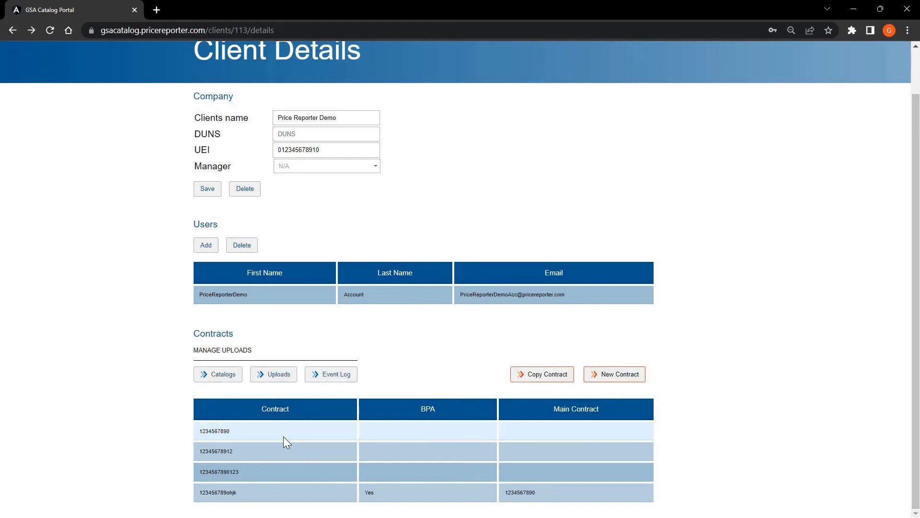
left_click(276, 379)
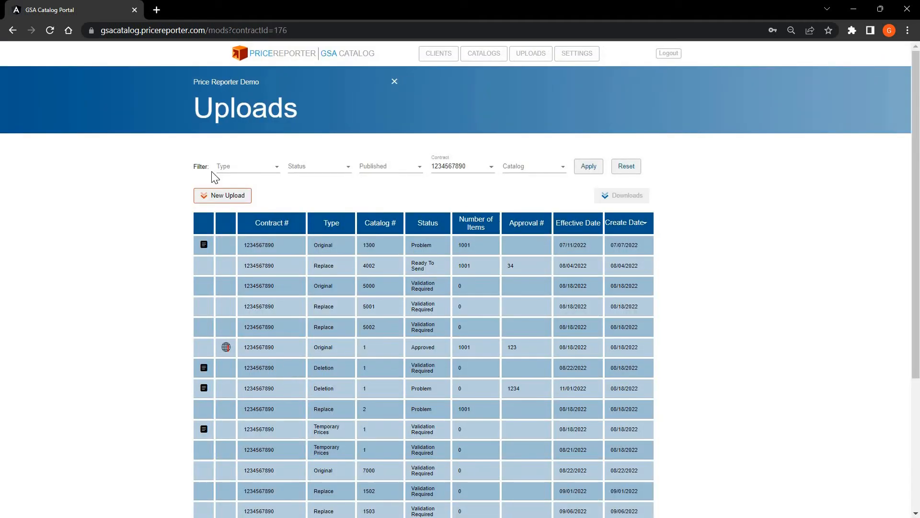
left_click(219, 199)
left_click(223, 201)
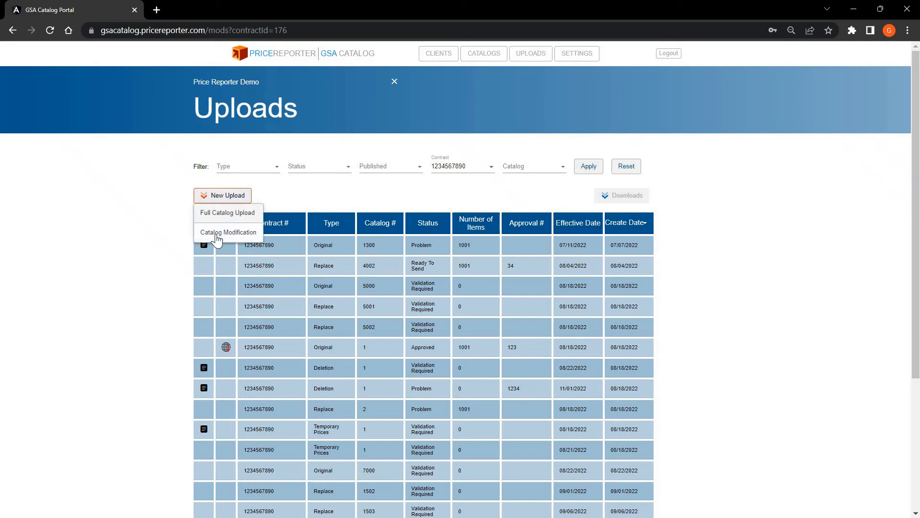
left_click(217, 234)
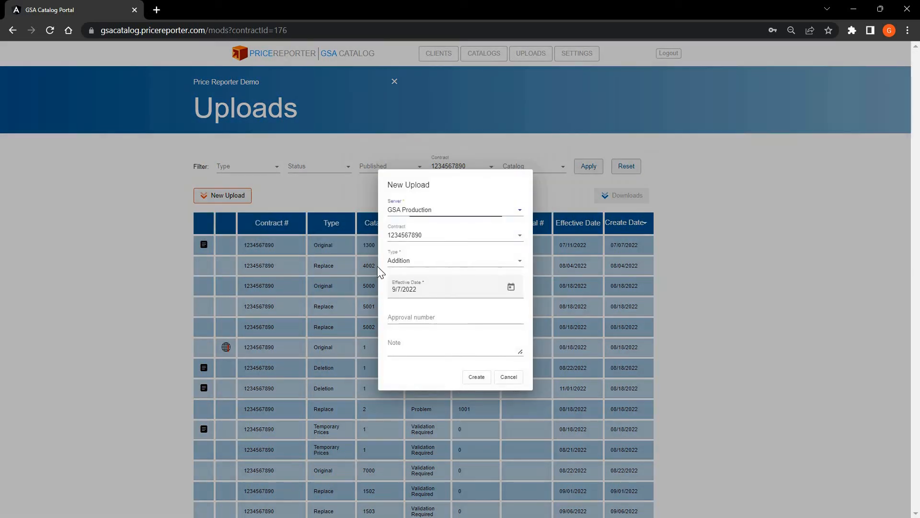
- Create the upload with type Addition and effective date 9/9/2022, and open its item upload
left_click(410, 264)
left_click(407, 265)
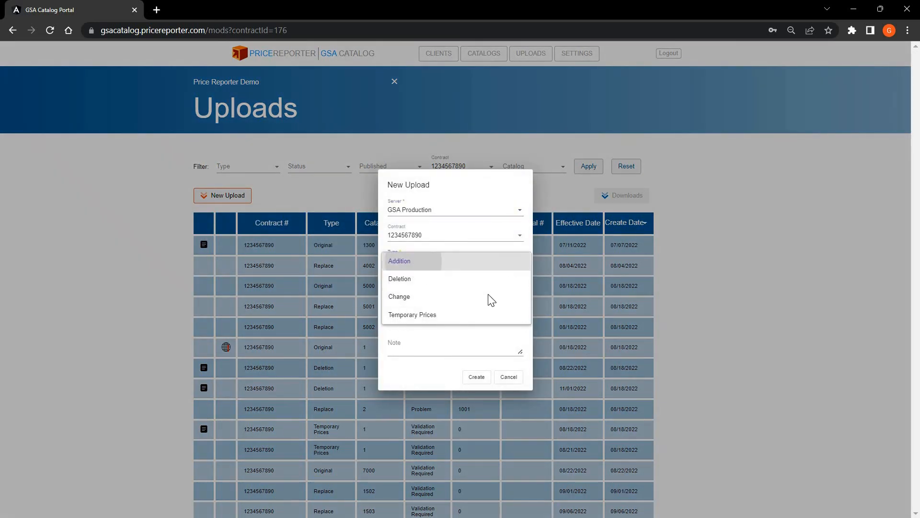
left_click(511, 288)
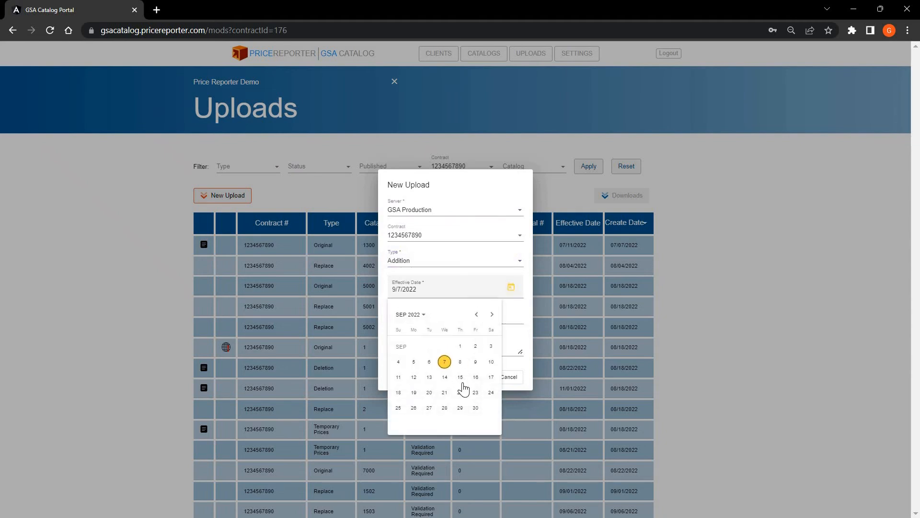
left_click(476, 362)
left_click(419, 352)
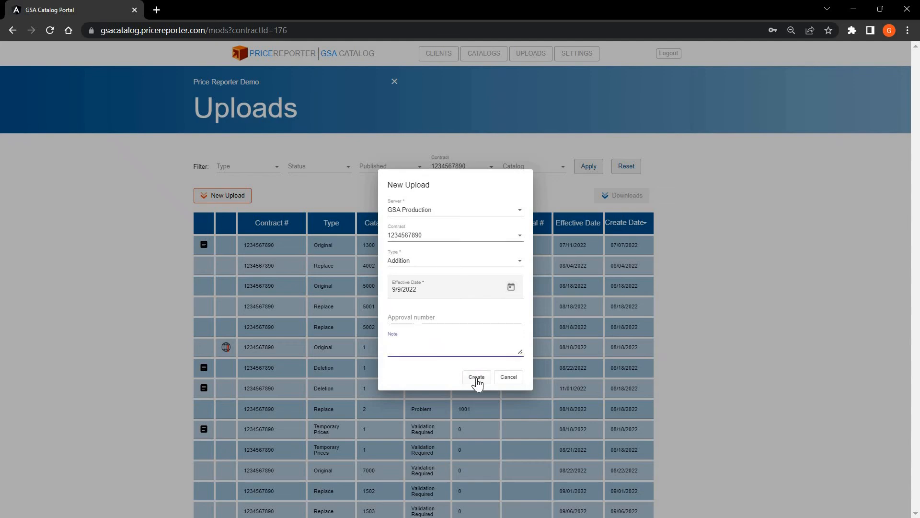
left_click(477, 377)
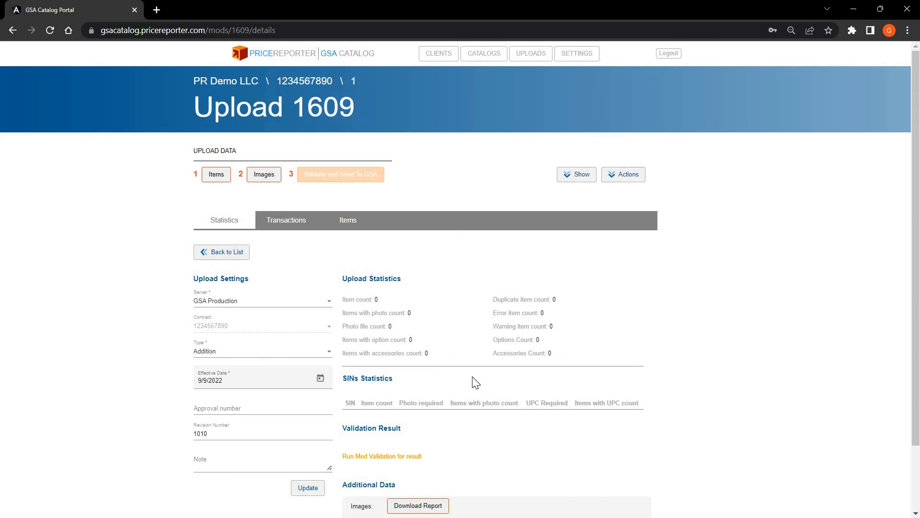
left_click(216, 175)
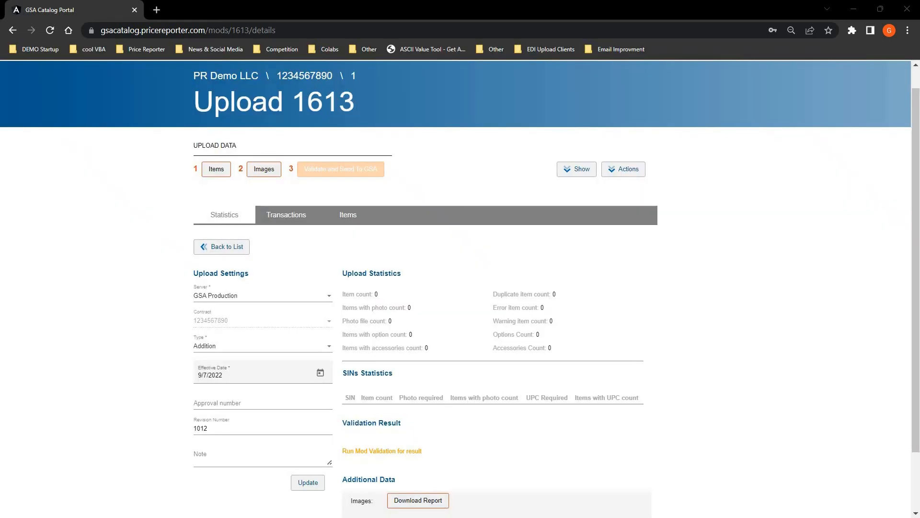
- Update the type of Upload 1613 to Deletion and download the suggested template for its items
left_click(220, 345)
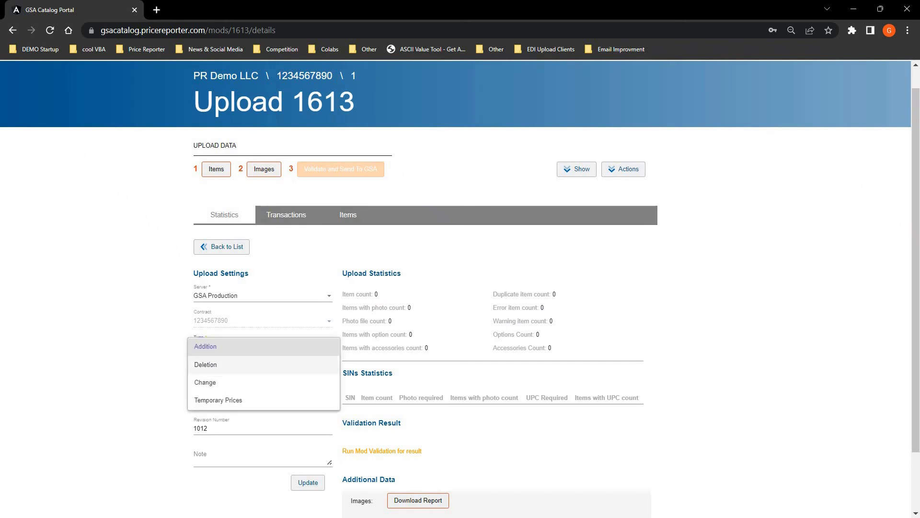
left_click(211, 365)
left_click(308, 484)
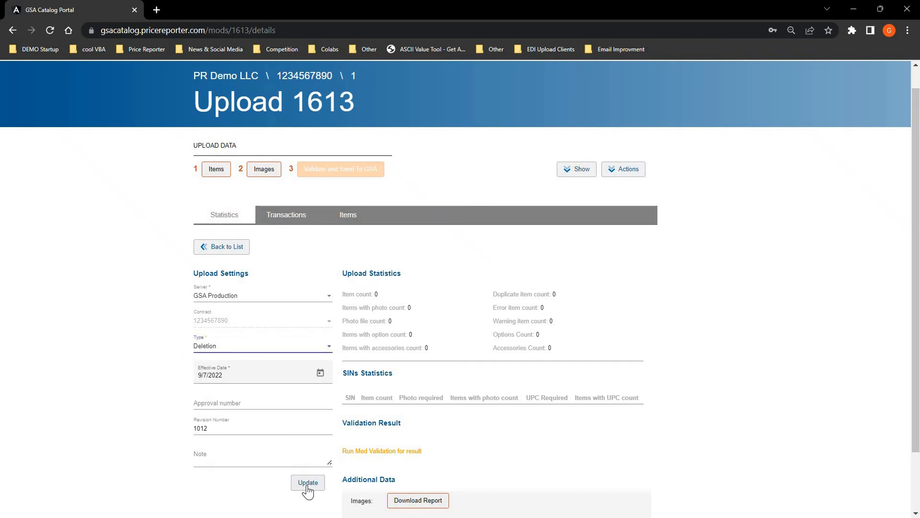
left_click(216, 170)
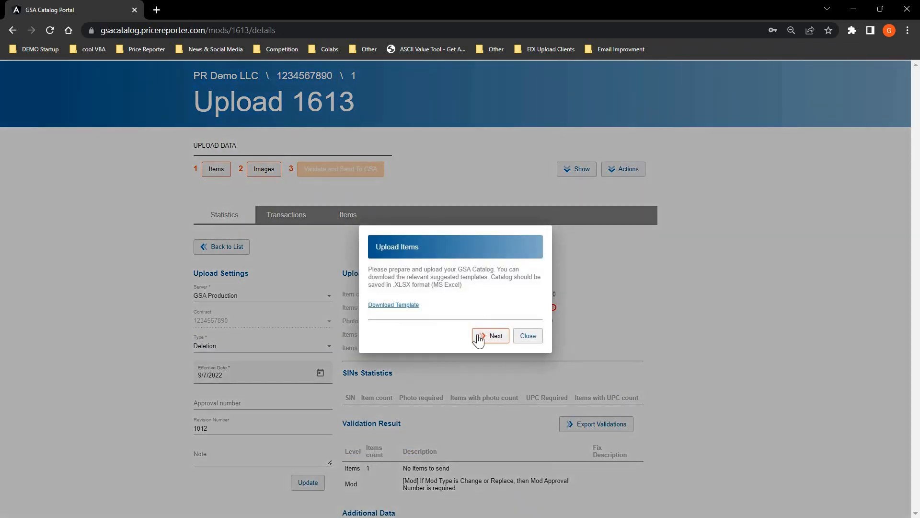
left_click(390, 305)
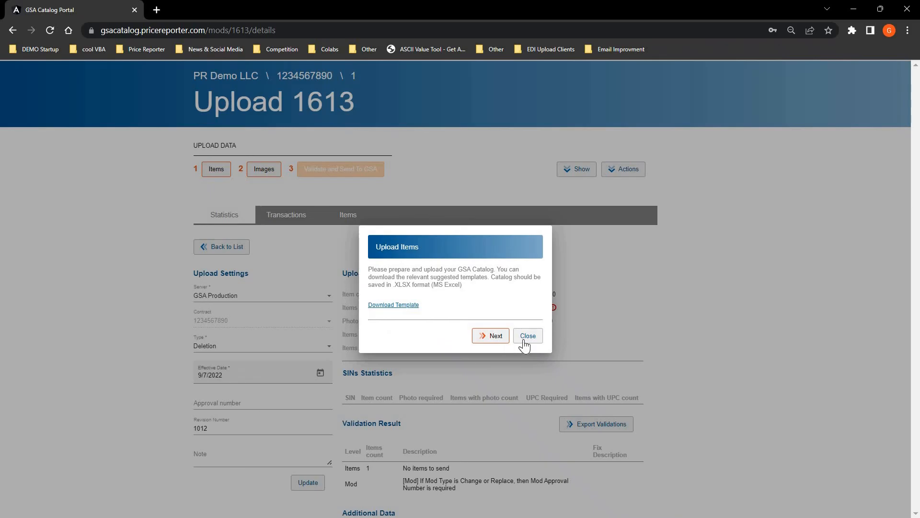